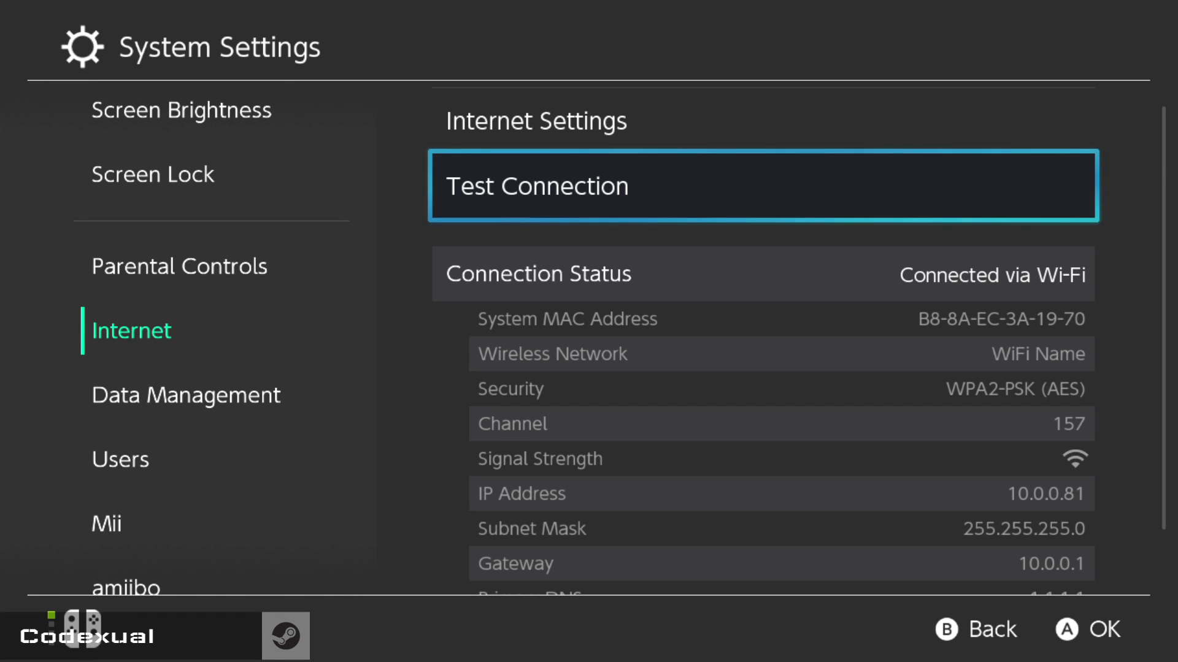
Return from the Internet section of System Settings to the console's home screen
key("Up")
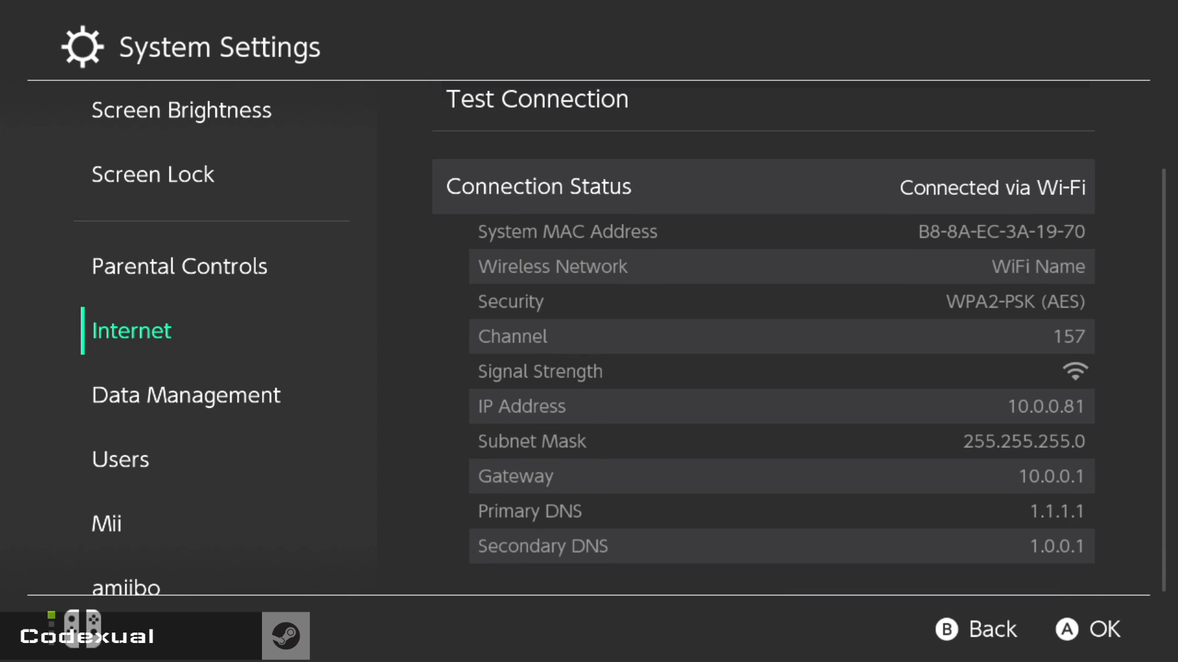
key("Left")
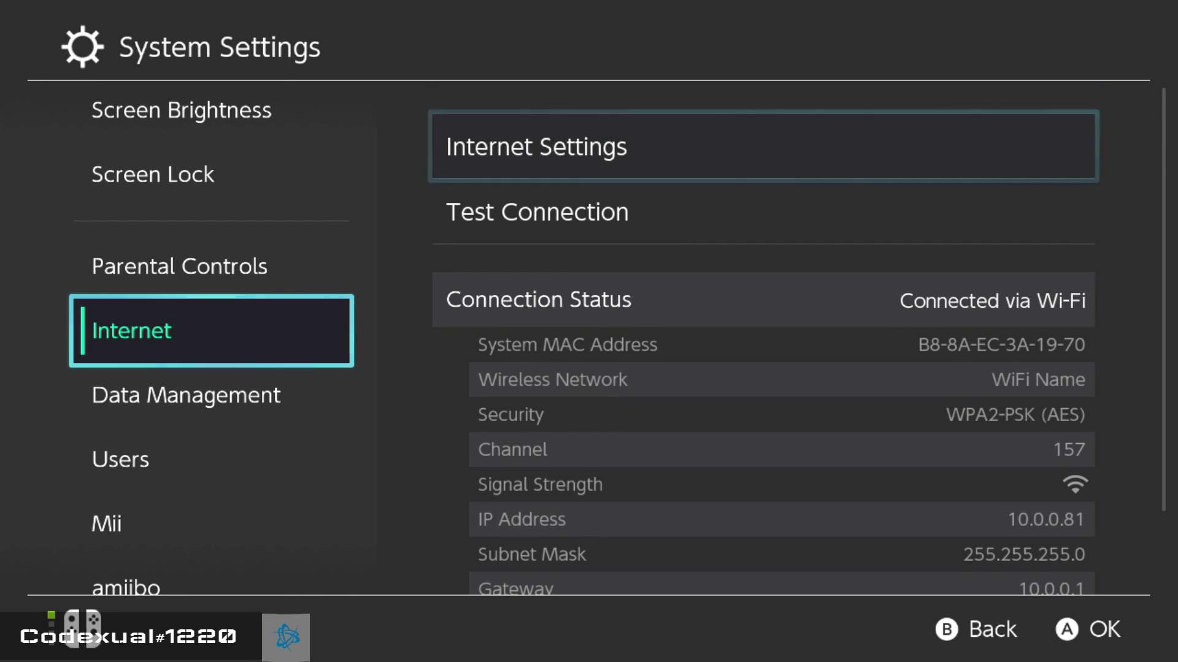
key("Escape")
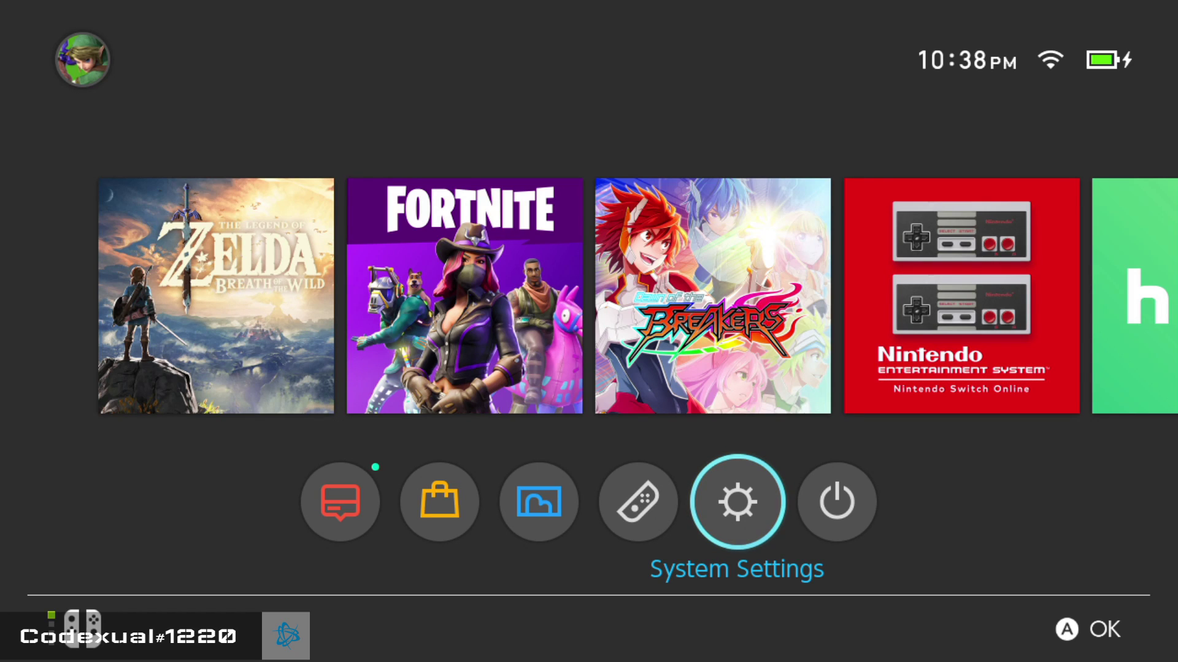
Open System Settings and go into its Internet section
key("Return")
key("Down")
key("Down")
key("Down")
key("Down")
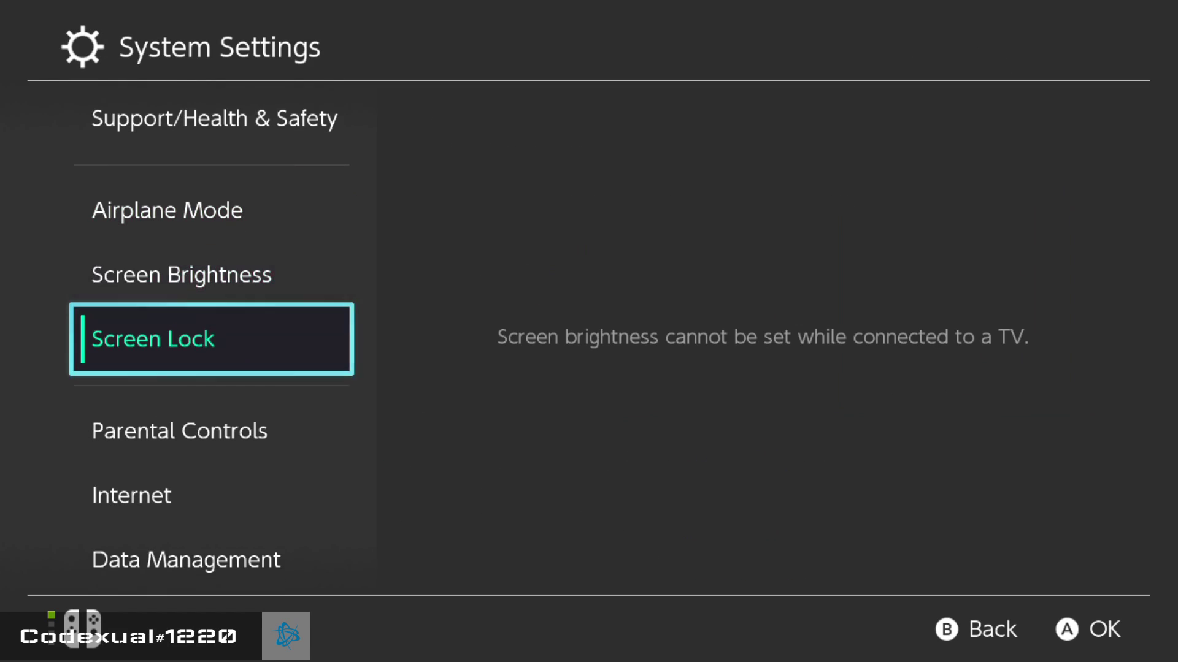
key("Right")
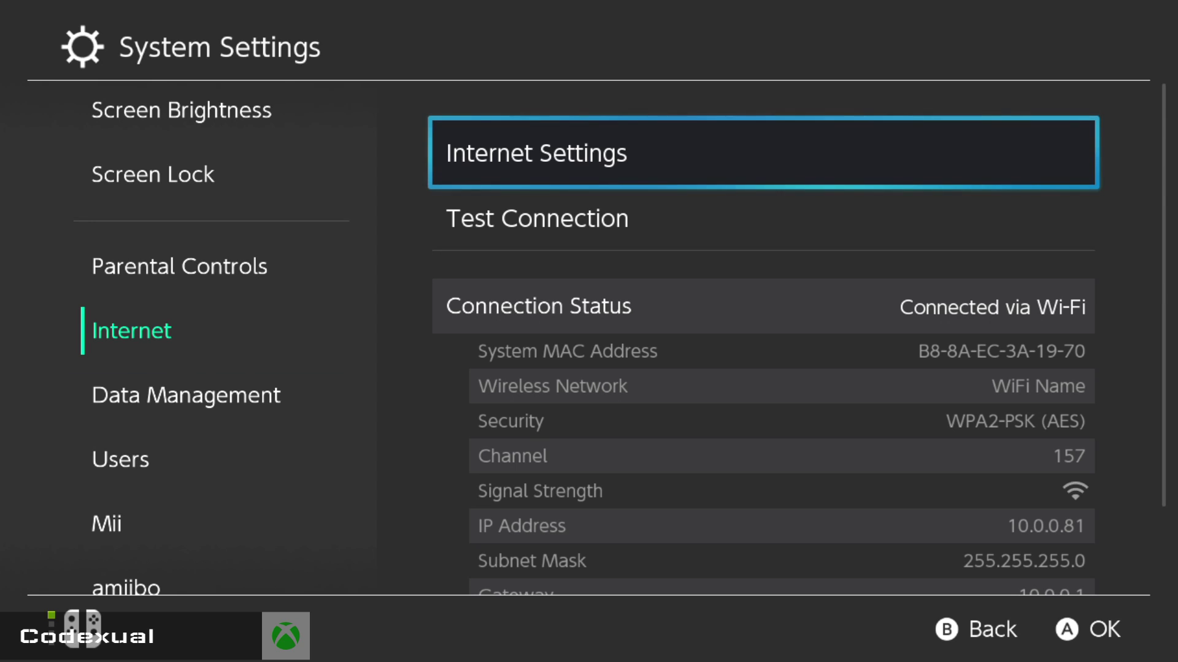
Examine the connection status details, including the IP address, subnet mask, gateway and DNS entries
key("Down")
key("Down")
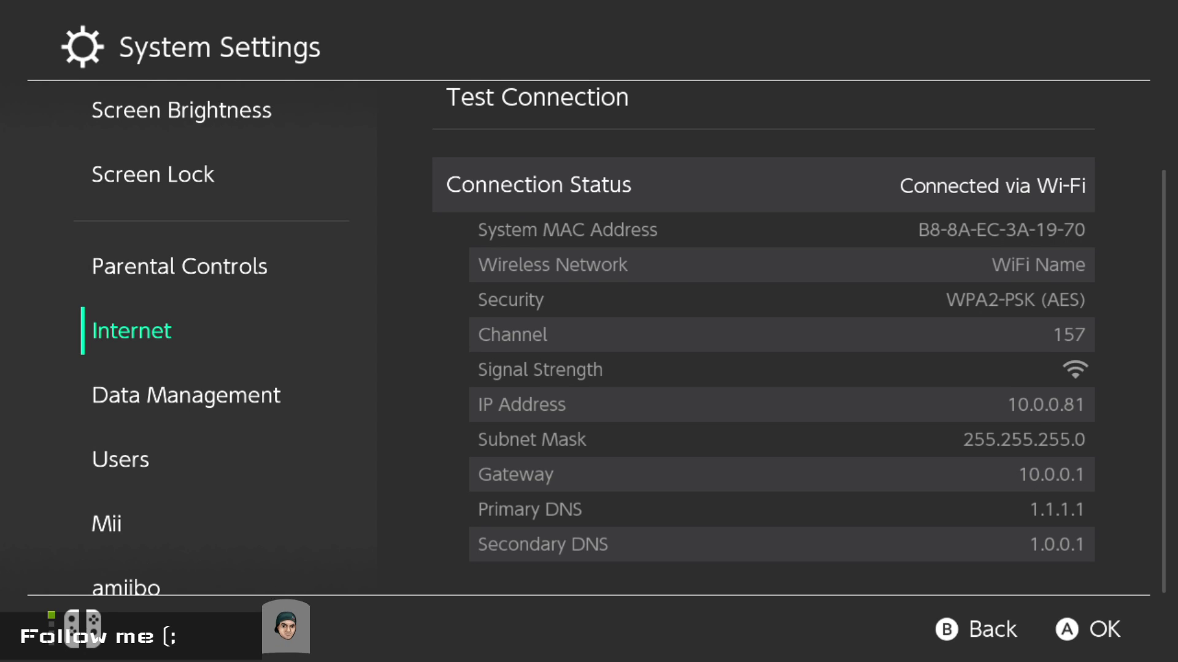
key("Right")
key("Down")
key("Up")
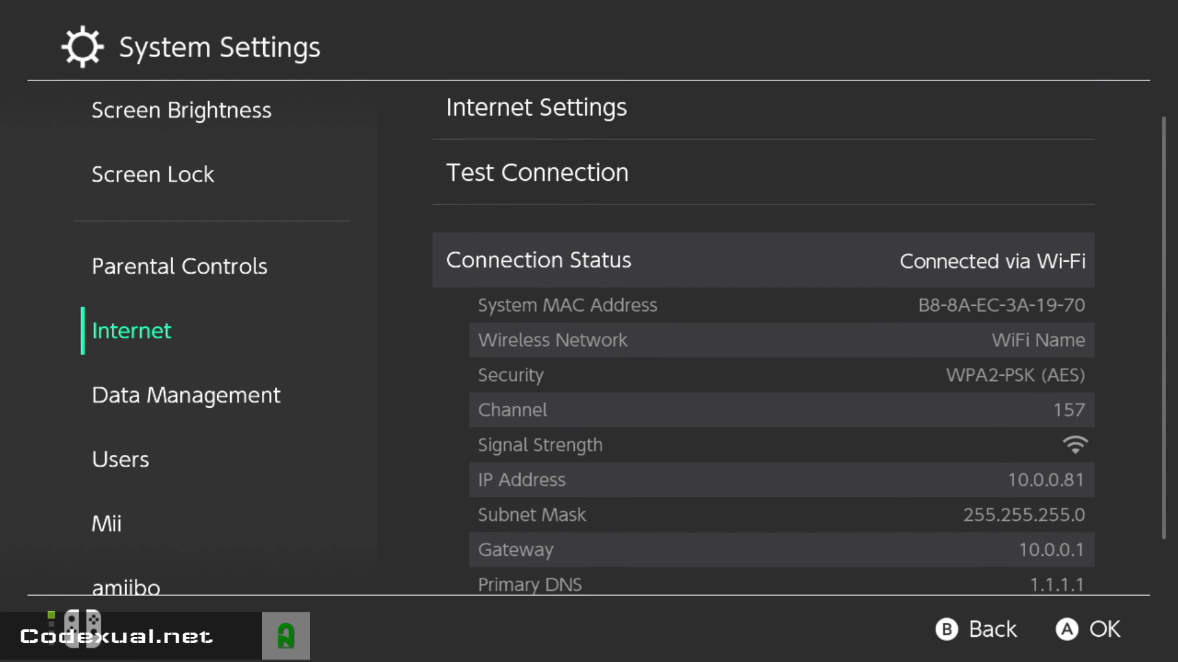
key("Down")
key("Down")
key("Up")
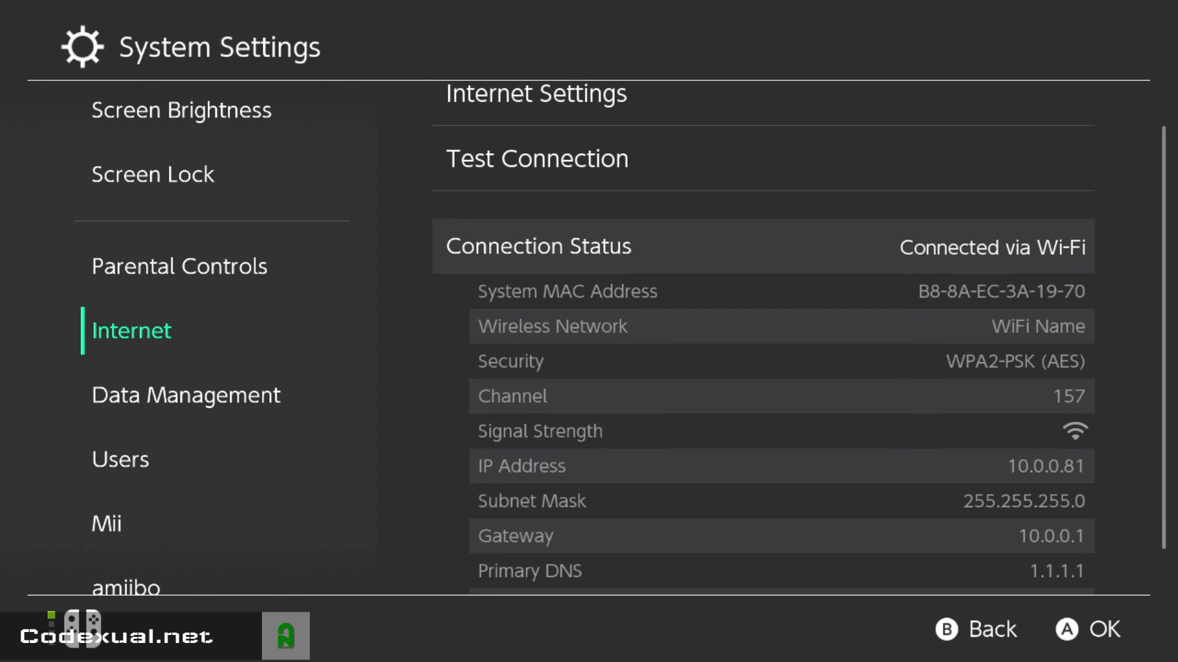
key("Down")
key("Down")
key("Up")
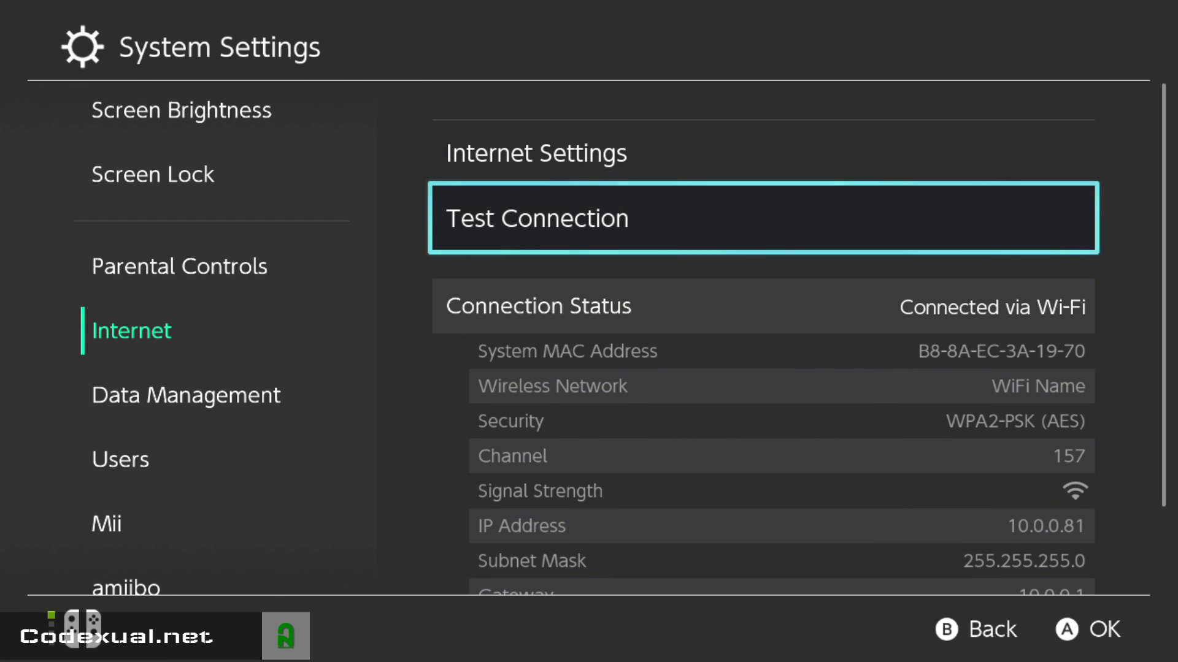
key("Down")
key("Up")
key("Up")
key("Down")
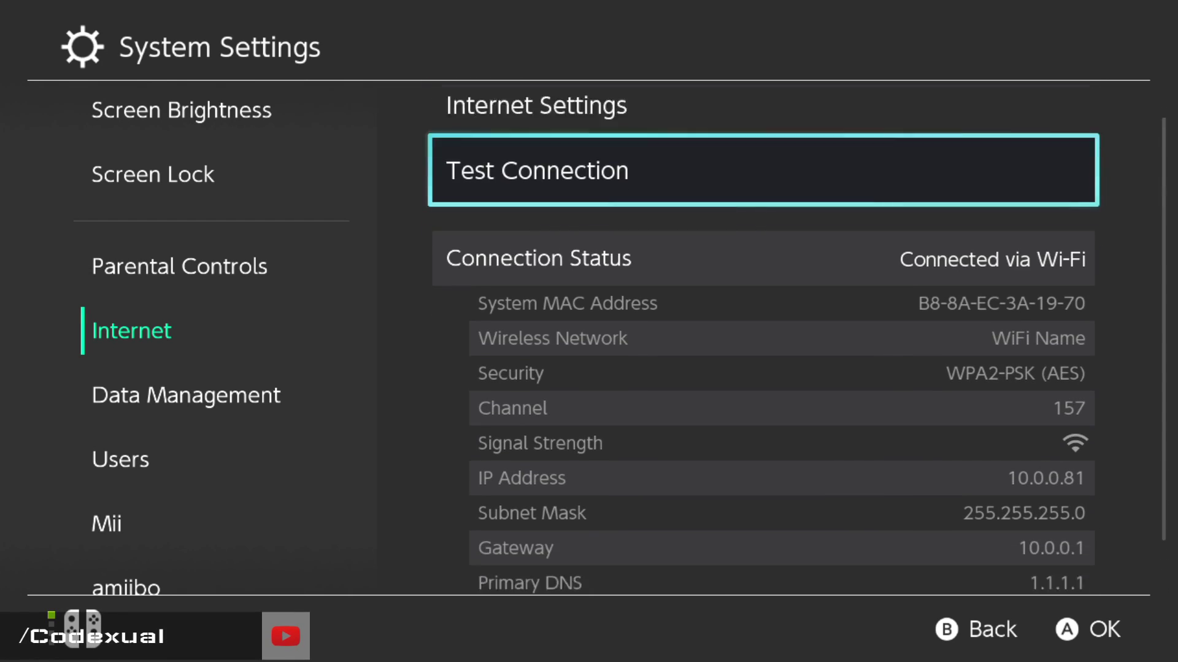
key("Down")
key("Up")
key("Down")
key("Up")
key("Up")
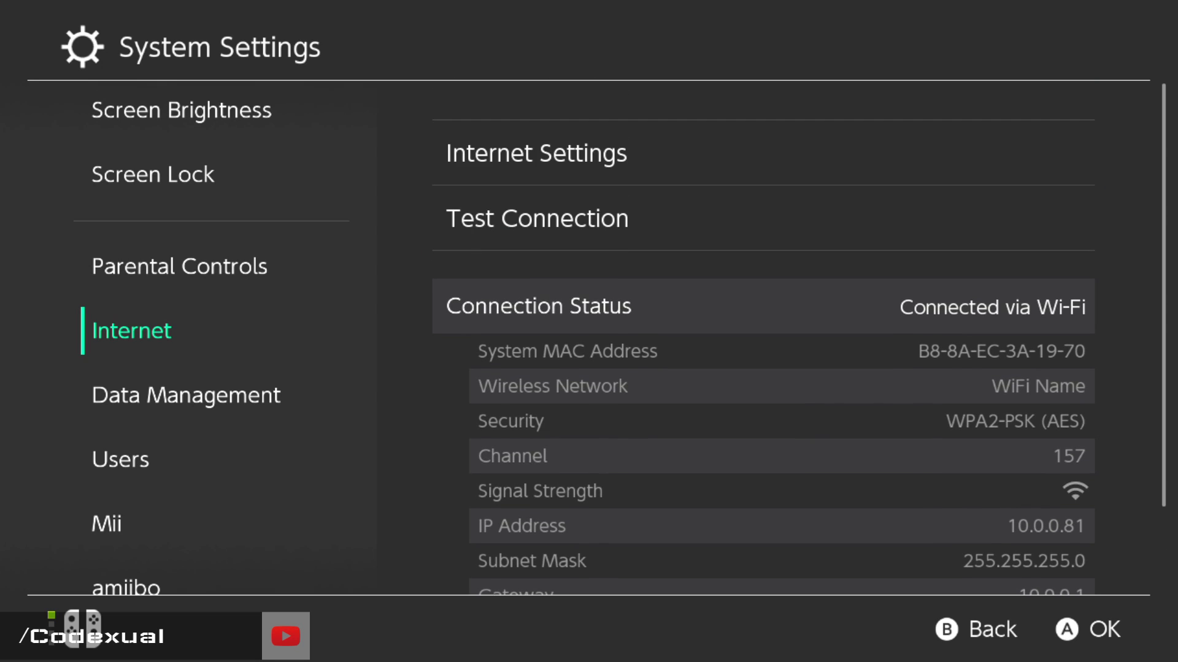
key("Down")
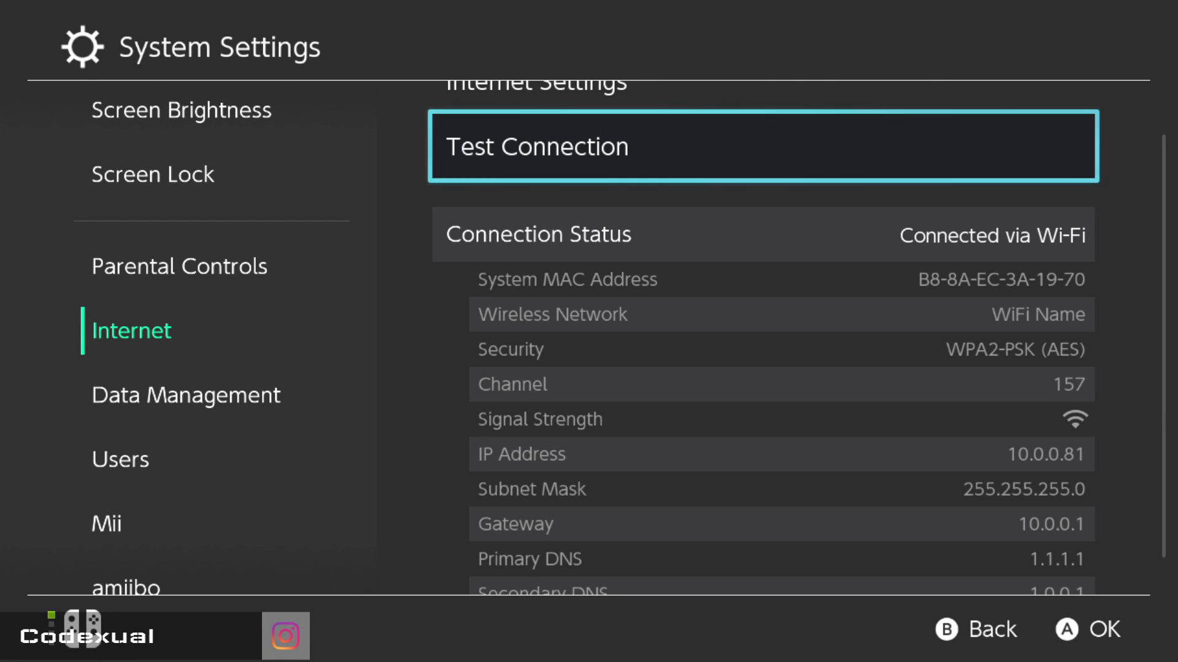
key("Down")
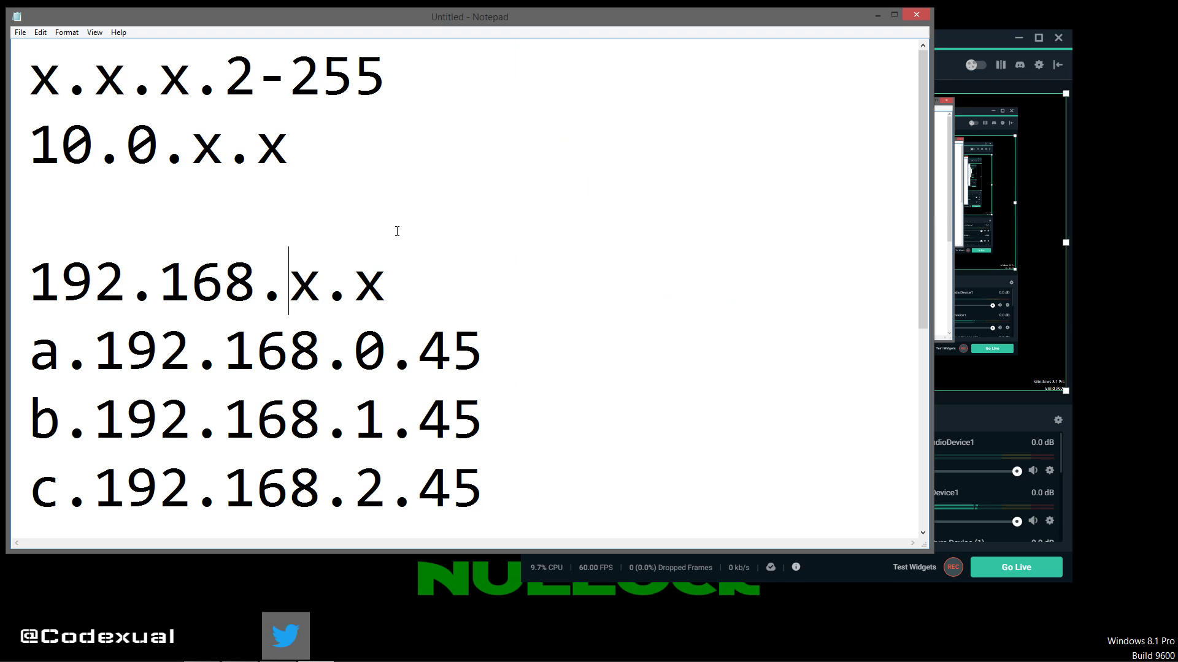
In the Notepad notes, highlight the 10.0.x.x line and the leading parts of 192.168.x.x
left_click_drag(336, 147, 12, 132)
left_click(46, 145)
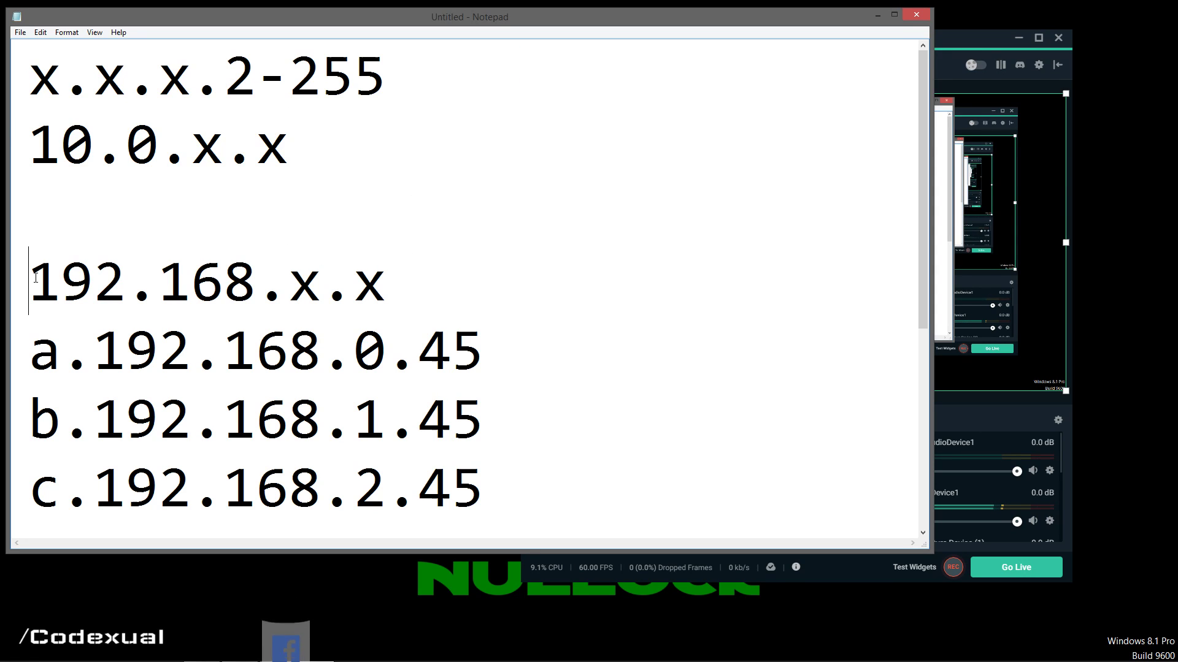
left_click_drag(29, 277, 126, 278)
left_click(126, 279)
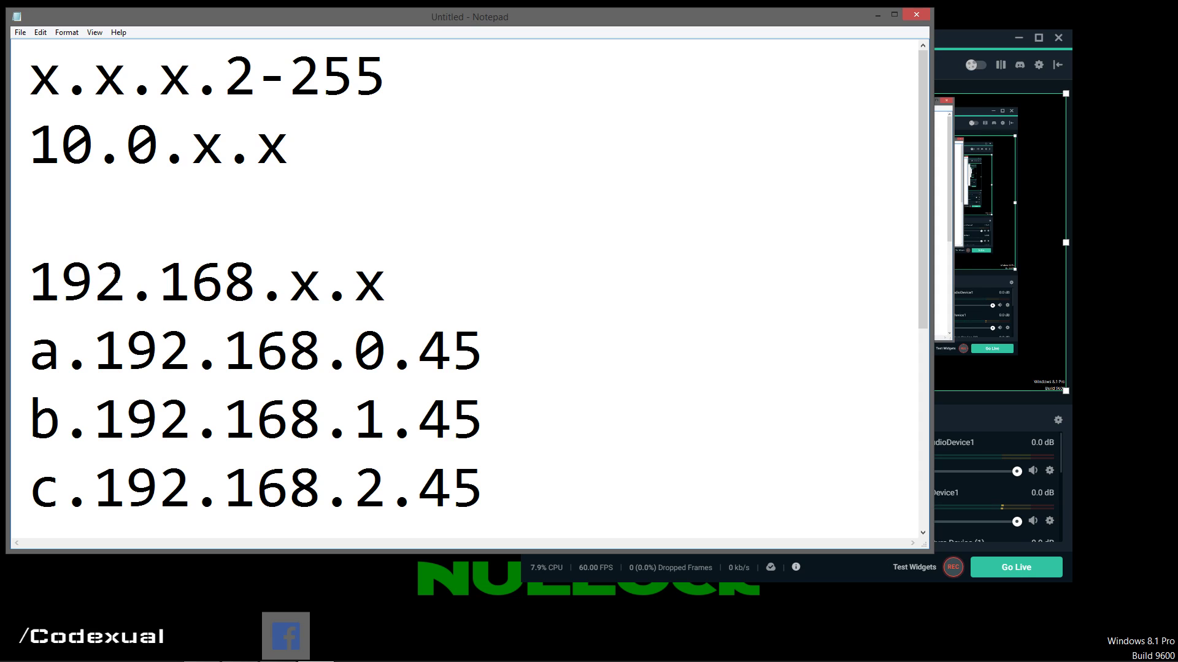
left_click_drag(28, 284, 311, 282)
left_click(223, 282)
mouse_move(49, 284)
left_mouse_down()
mouse_move(321, 286)
mouse_move(27, 284)
left_mouse_up()
left_click(158, 282)
left_click(289, 282)
left_click(321, 287)
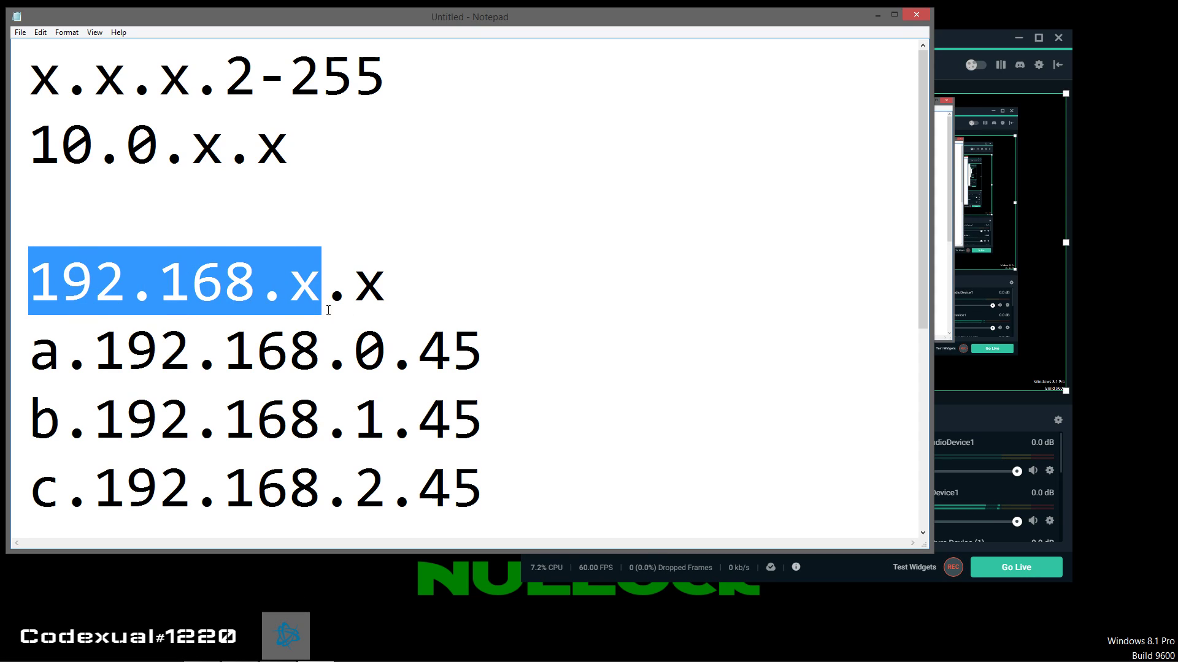
Highlight the final x of 192.168.x.x and the 2-255 range in the first line of the notes
left_click(366, 292)
double_click(367, 292)
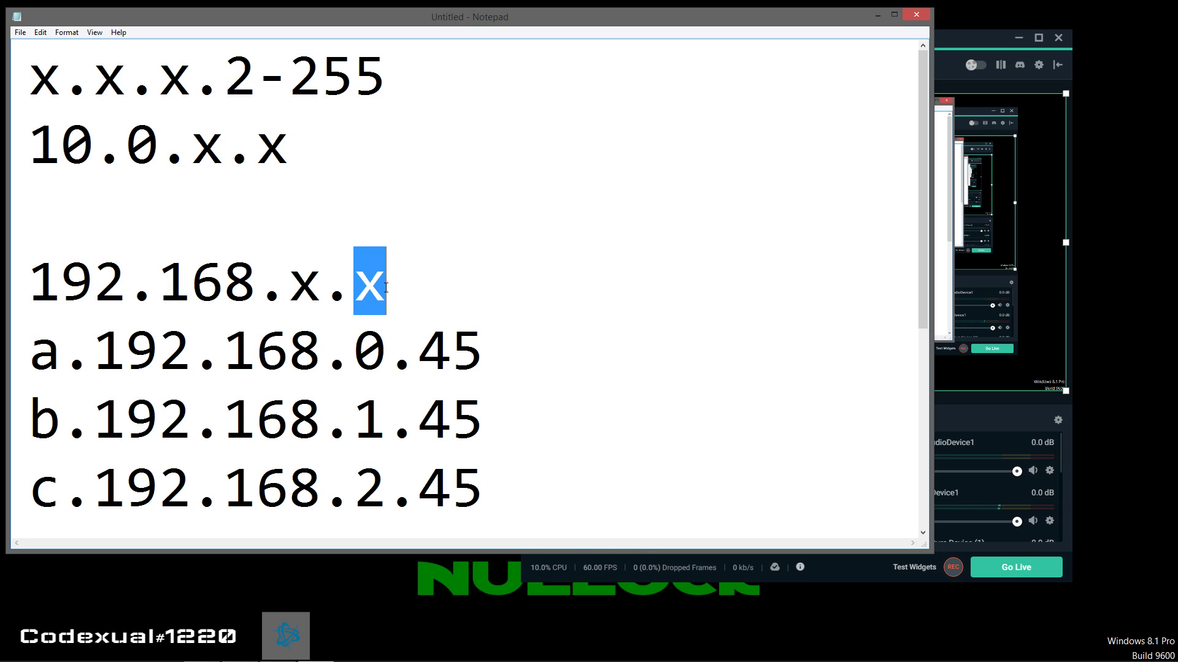
left_click(383, 289)
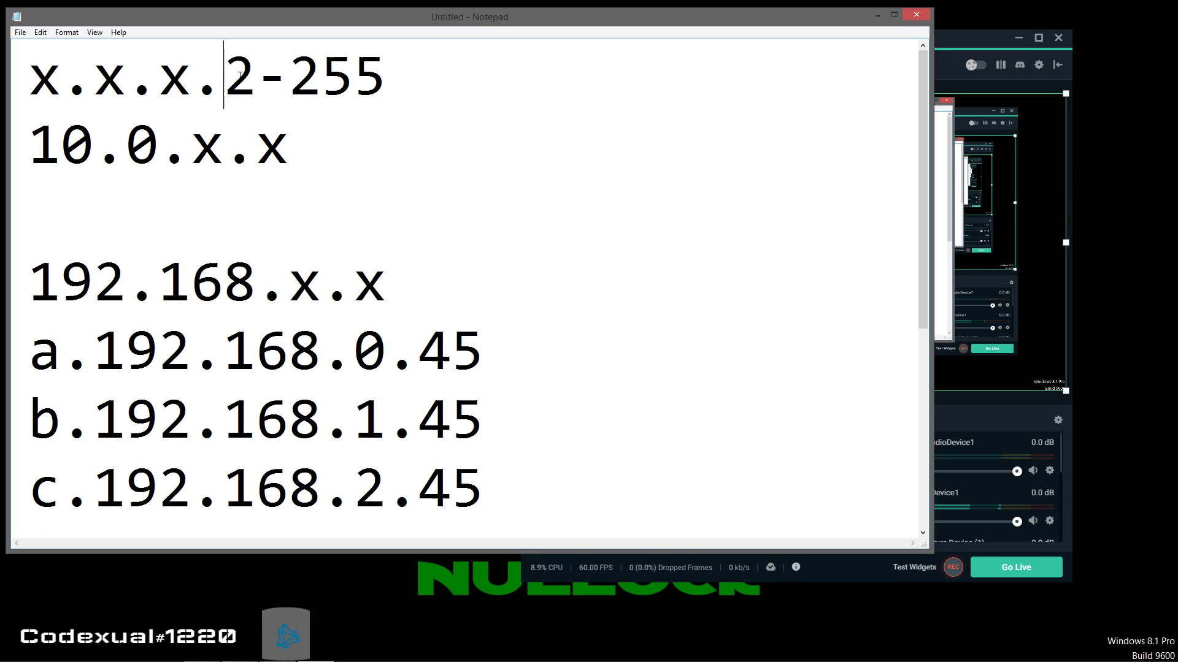
left_click_drag(231, 77, 396, 87)
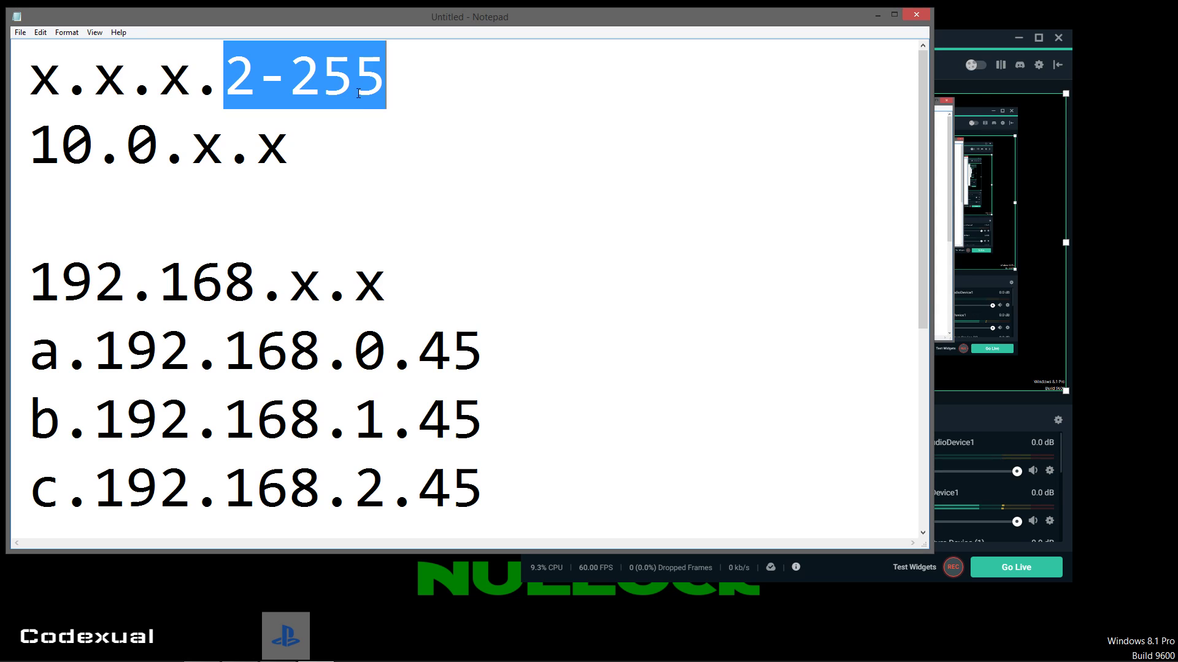
Switch to Streamlabs OBS and hide the Display Capture source in the Desktop scene
left_click(947, 424)
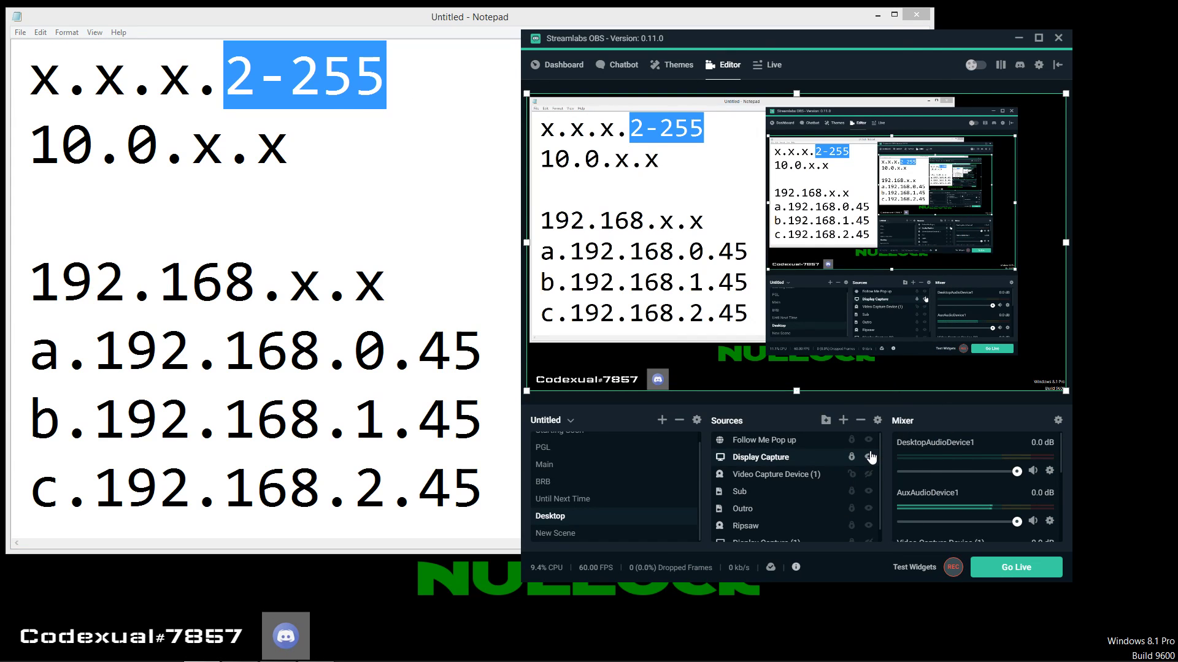
left_click(869, 457)
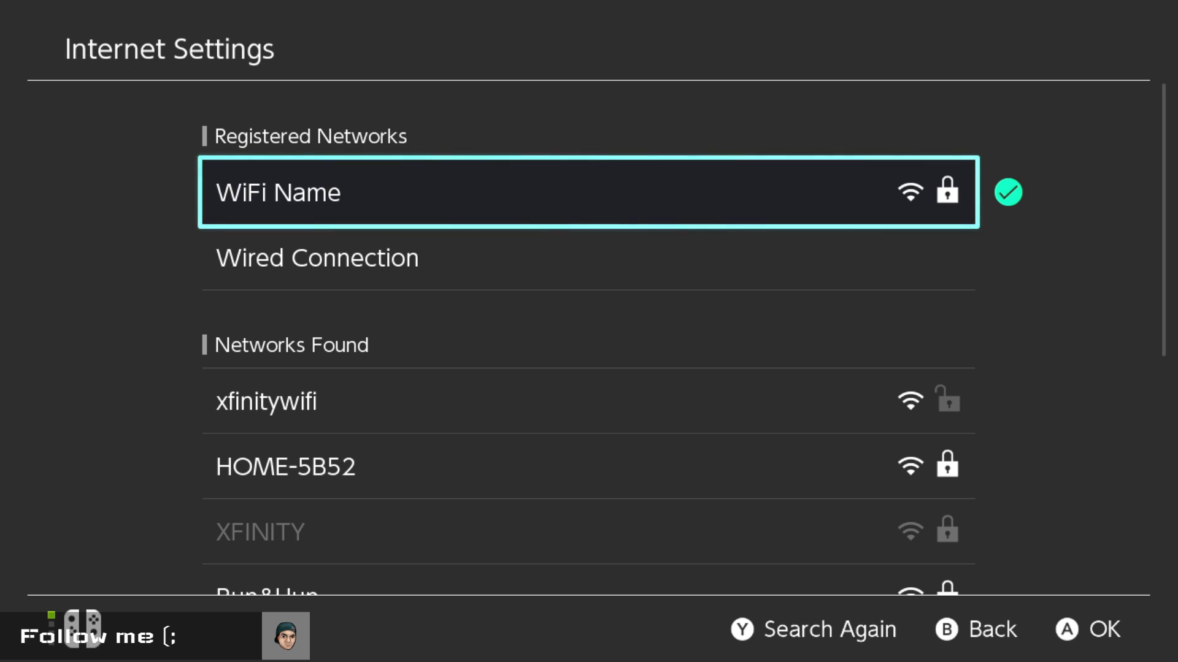
Open the registered network WiFi Name for changing its settings
key("Return")
key("Down")
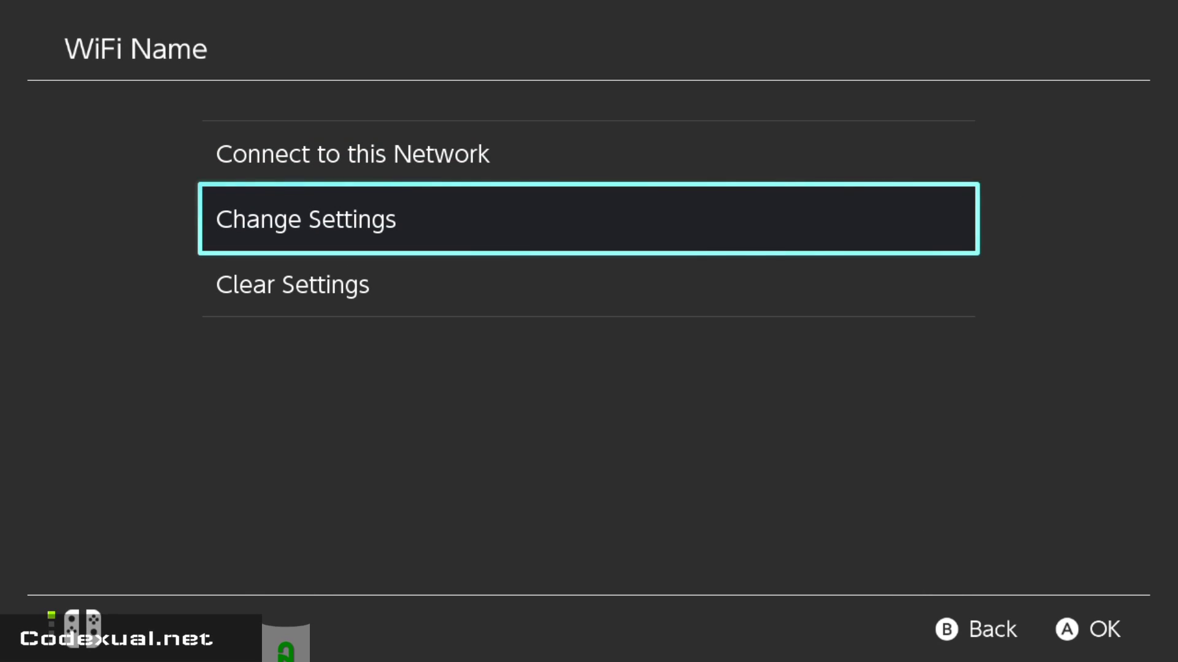
key("Return")
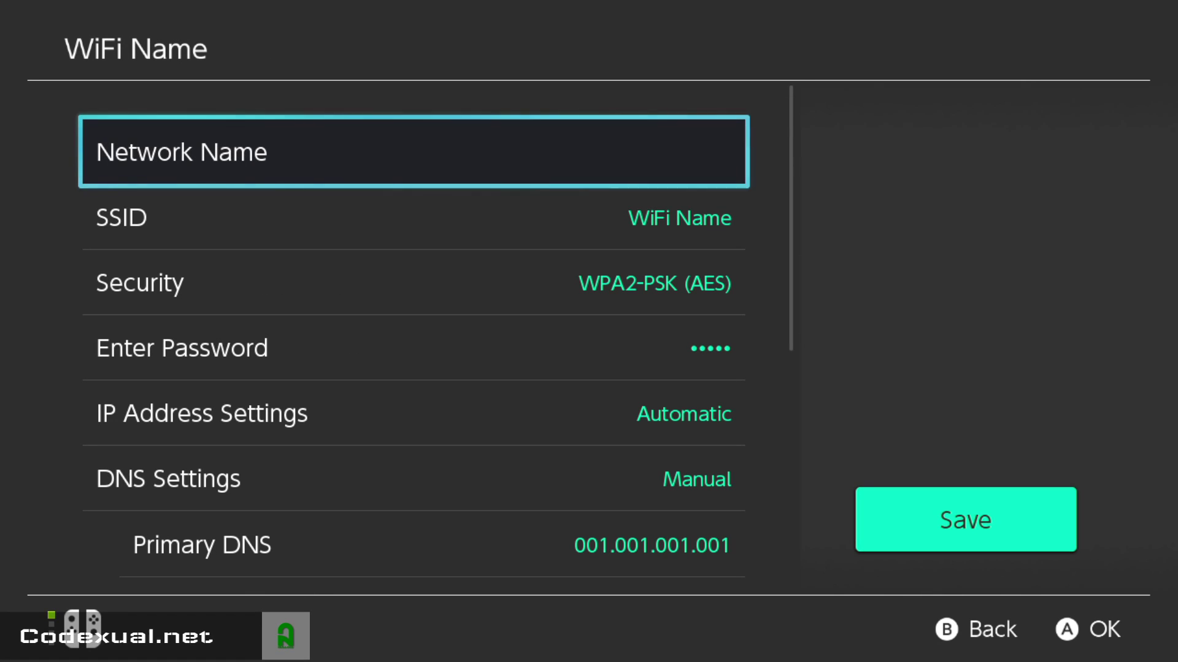
Review the network's settings from Network Name through DNS, proxy and MTU to Autoconnect
key("Down")
key("Down")
key("Down")
key("Down")
key("Down")
key("Down")
key("Down")
key("Down")
key("Down")
key("Down")
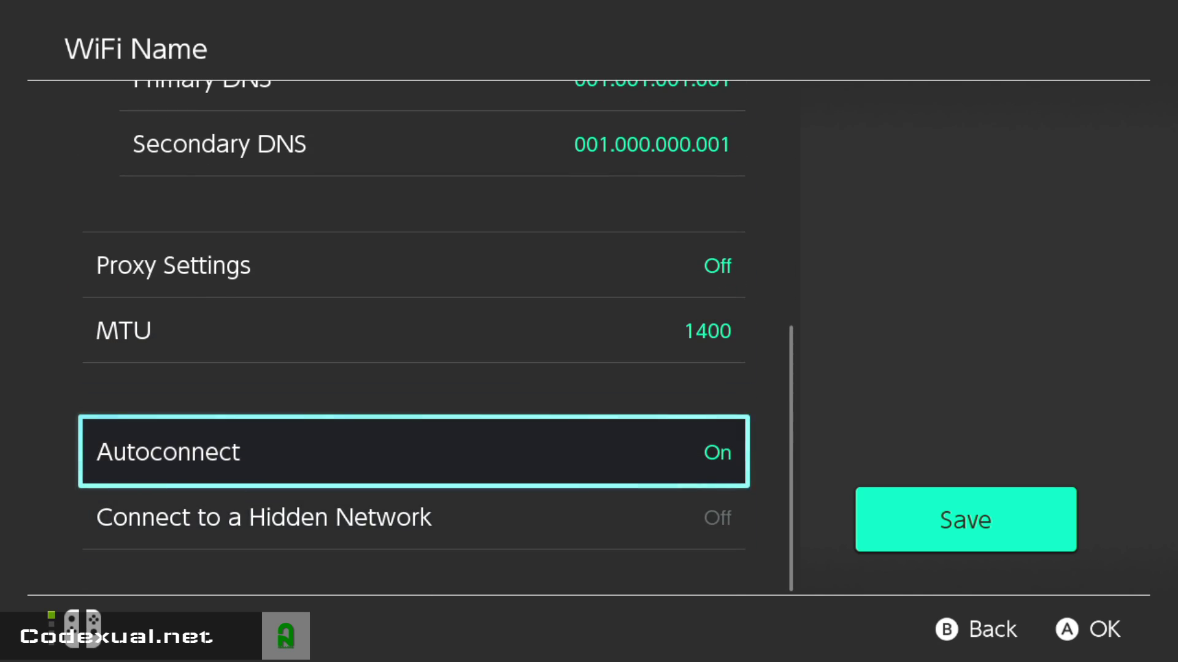
key("Up")
key("Up")
key("Up")
key("Up")
key("Up")
key("Up")
key("Up")
key("Up")
key("Up")
Set the network's IP Address Settings to Manual
key("Down")
key("Down")
key("Down")
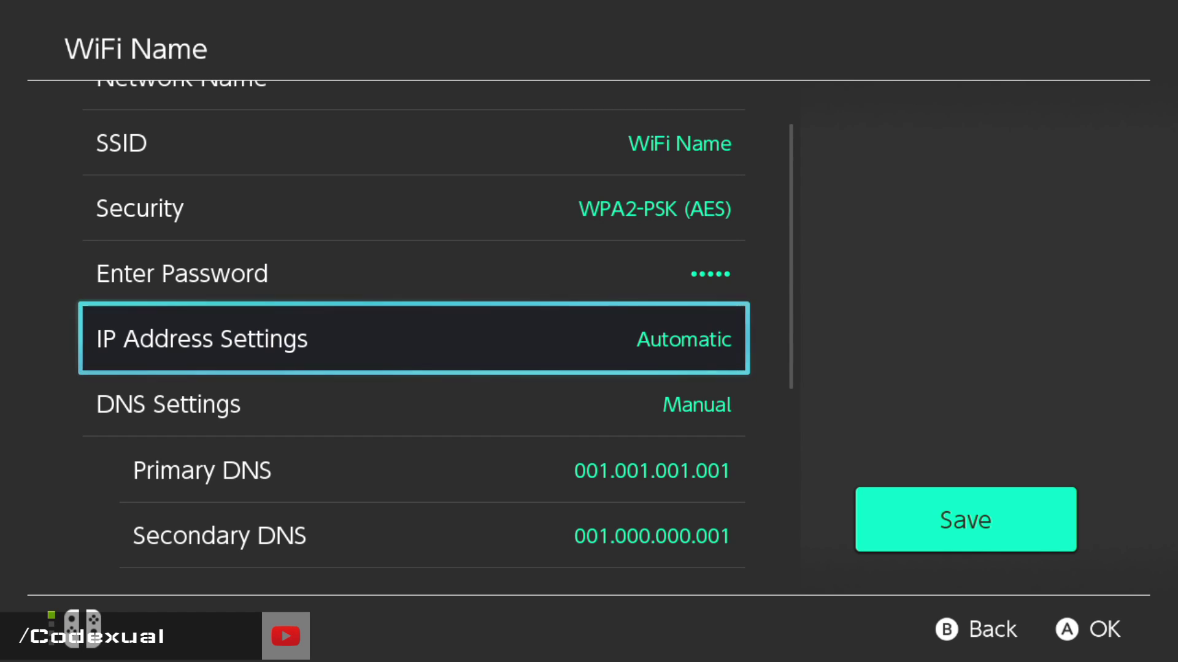
key("Return")
key("Down")
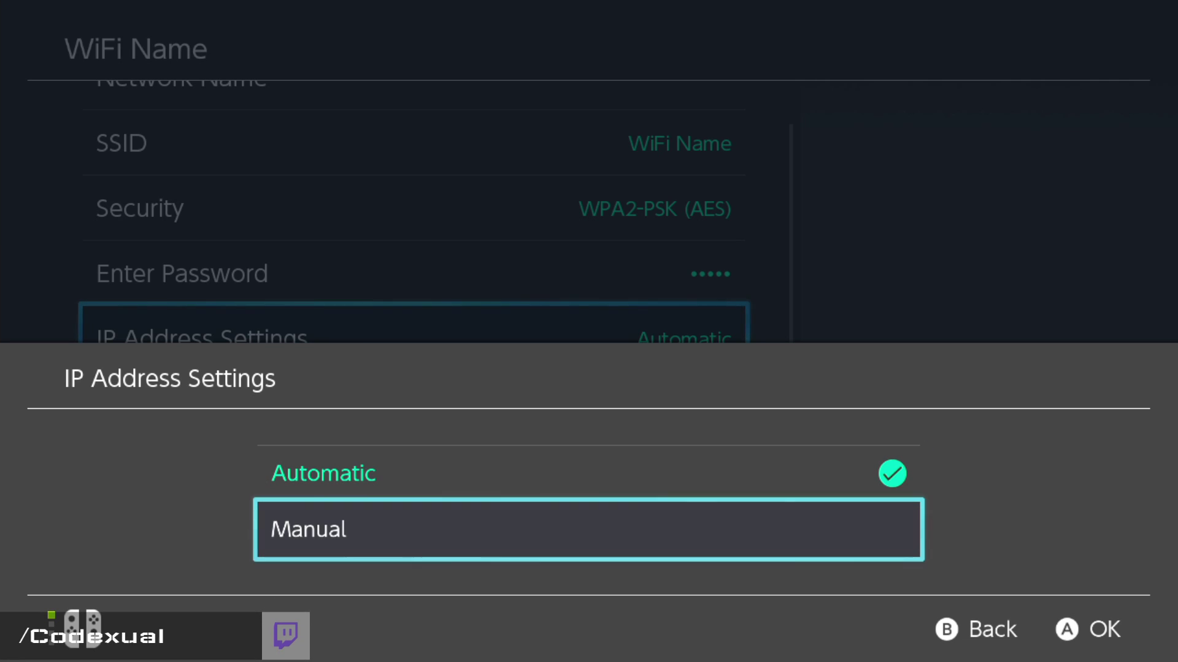
key("Return")
Open the IP Address entry and clear its existing digits completely
key("Down")
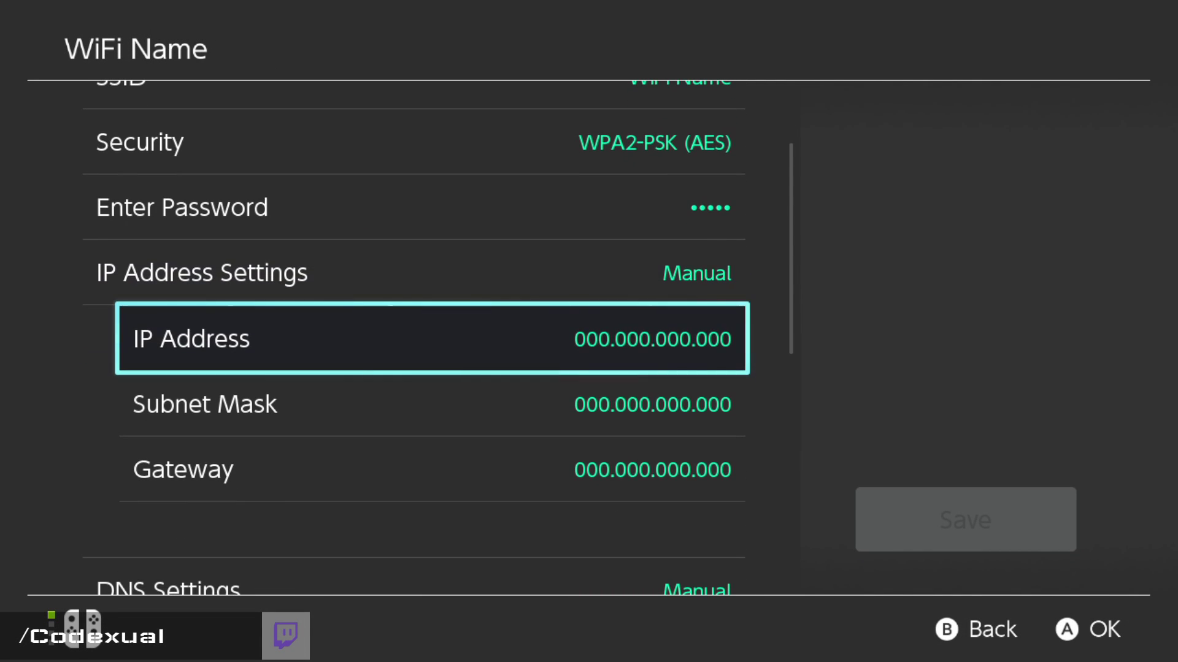
key("Return")
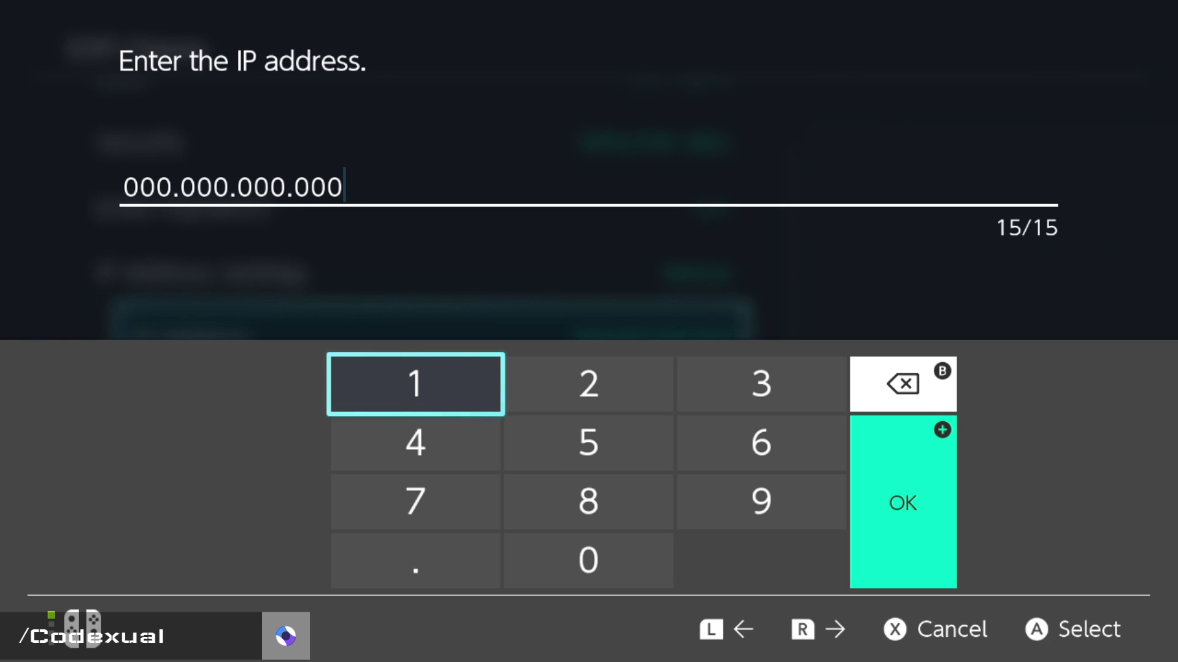
key("Right")
key("Left")
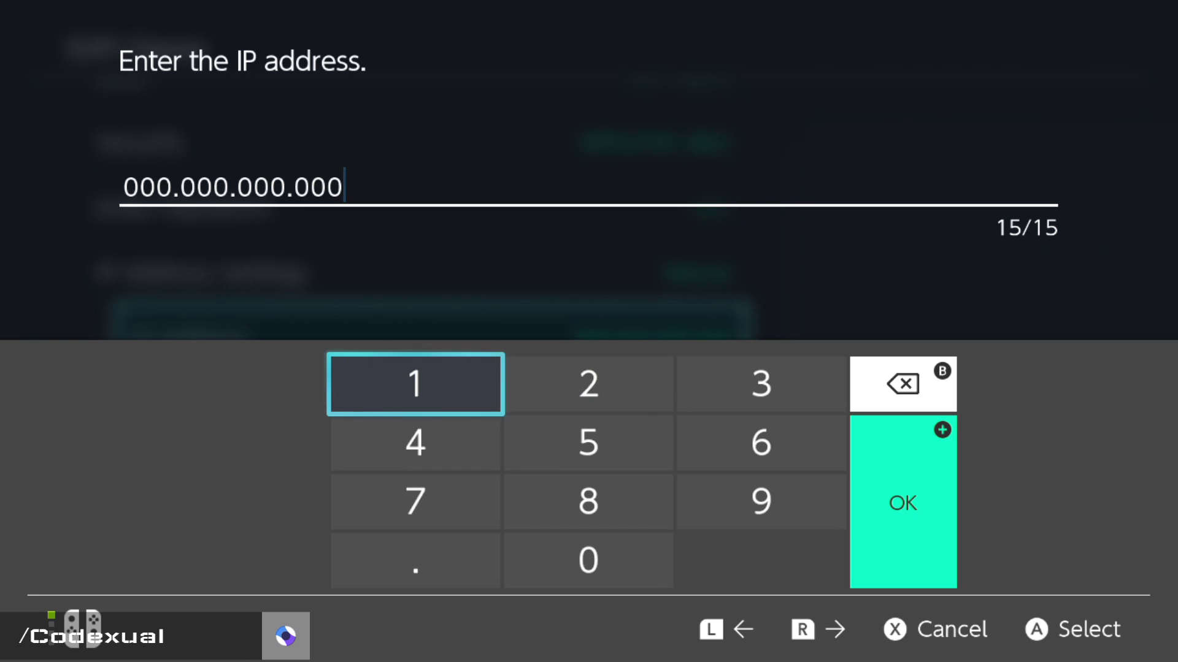
key("Down")
key("Down")
key("Up")
key("Up")
key("Right")
key("Right")
key("Right")
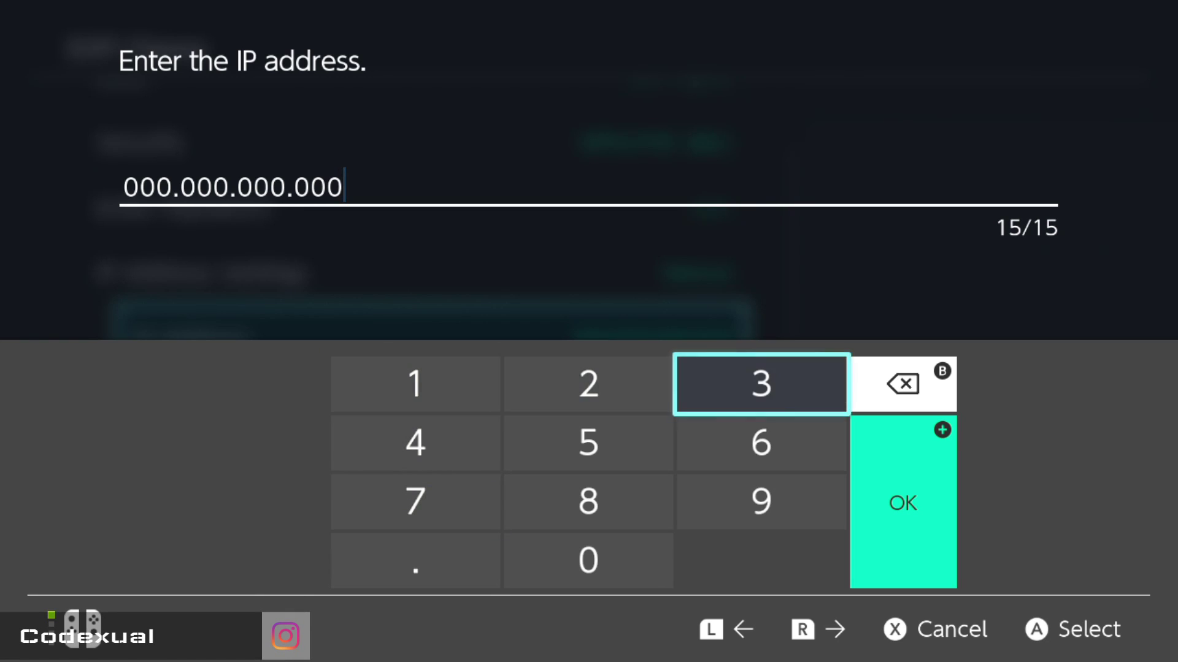
key("BackSpace")
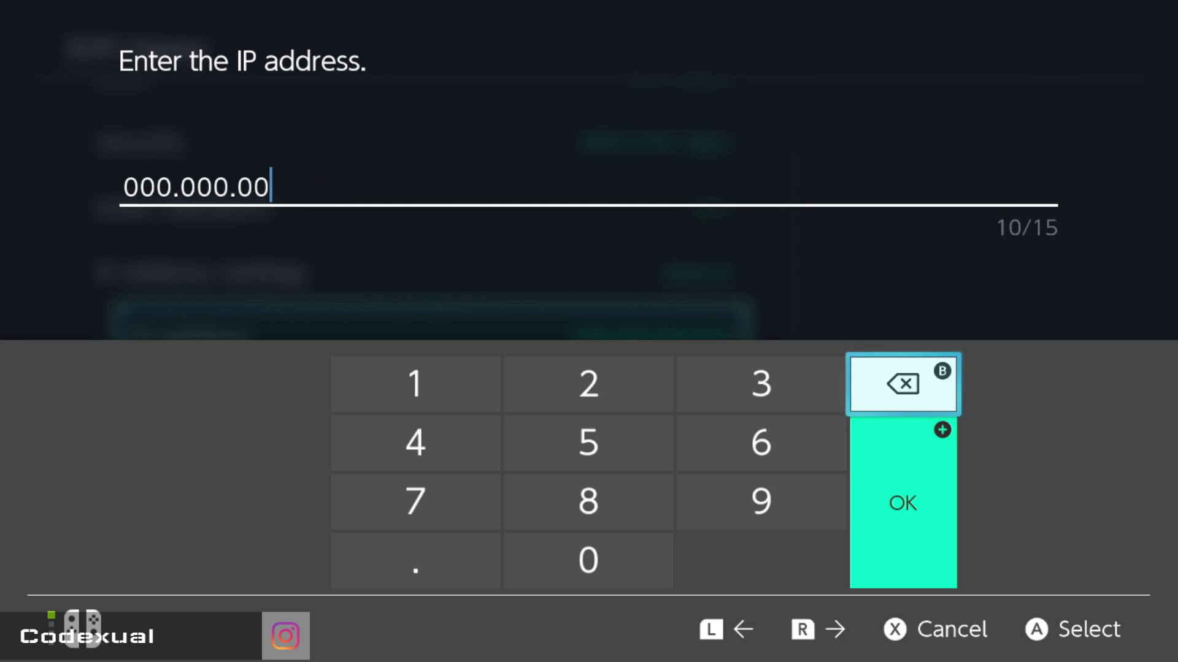
key("BackSpace")
key("BackSpace")
key("BackSpace")
key("BackSpace")
key("BackSpace")
key("BackSpace")
key("BackSpace")
key("BackSpace")
key("BackSpace")
key("BackSpace")
Enter 10 followed by a period as the first part of the IP address
key("Left")
key("Left")
key("Left")
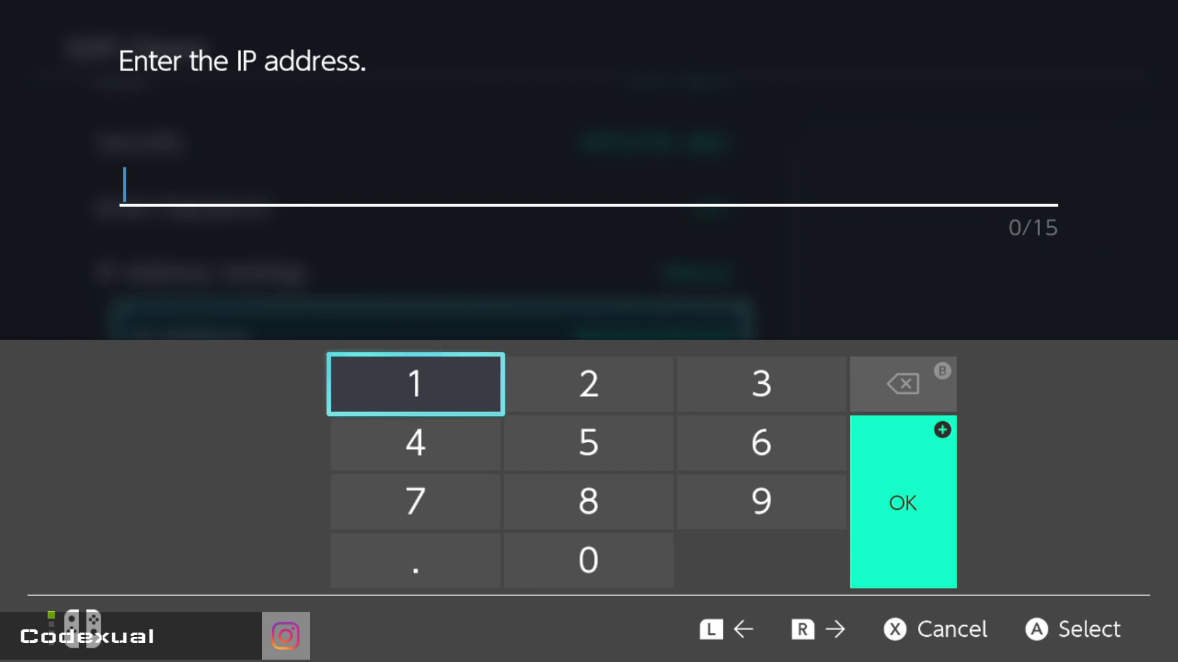
type("1")
key("Down")
key("Down")
key("Down")
key("Right")
type("0")
key("Left")
type(".")
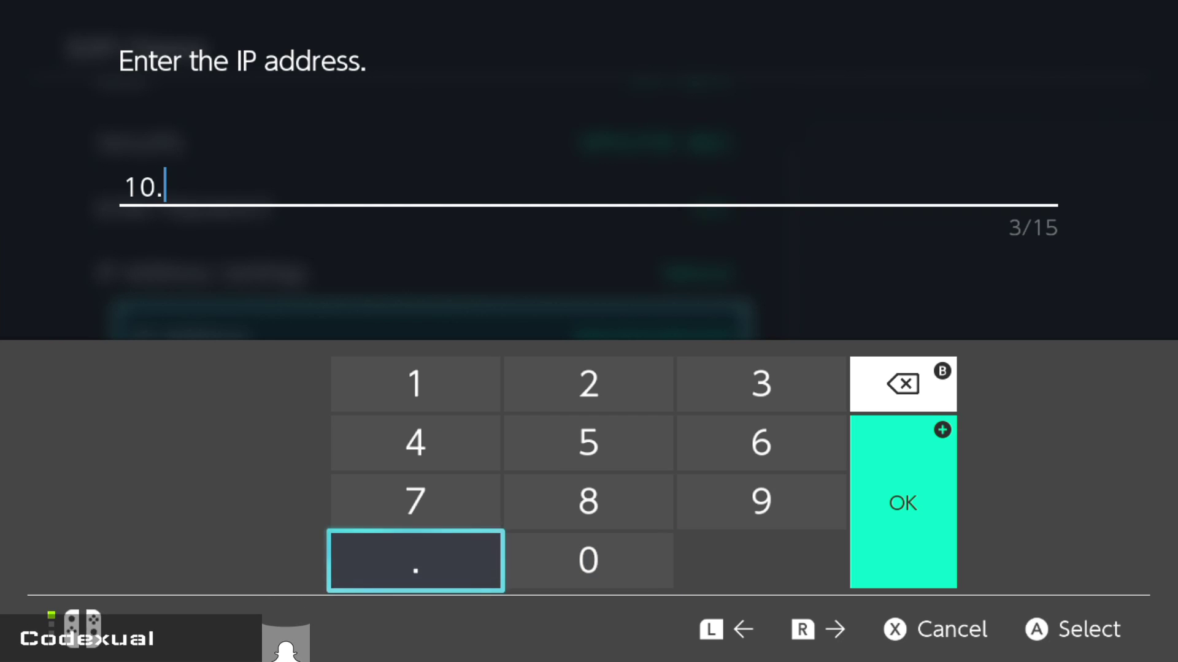
Add 0.0 and a closing period as the second and third parts of the IP address
key("Right")
type("0")
key("Left")
type(".")
key("Right")
type("0")
key("Left")
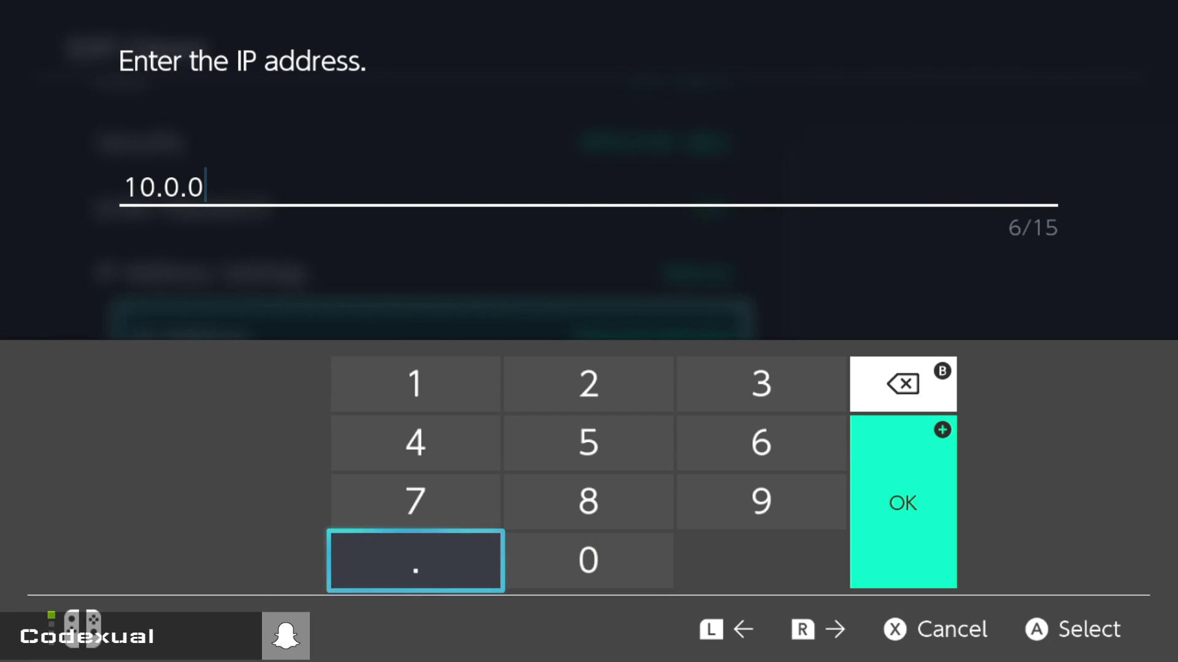
type(".")
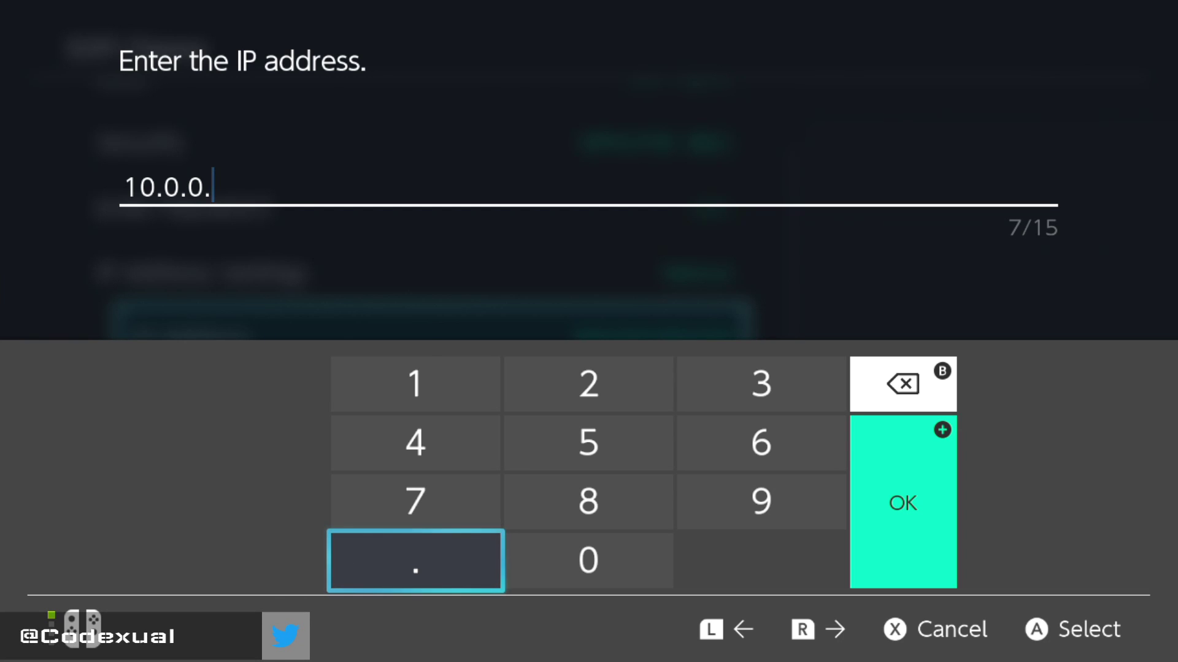
Complete the IP address as 10.0.0.112 and accept it
key("Up")
key("Up")
key("Up")
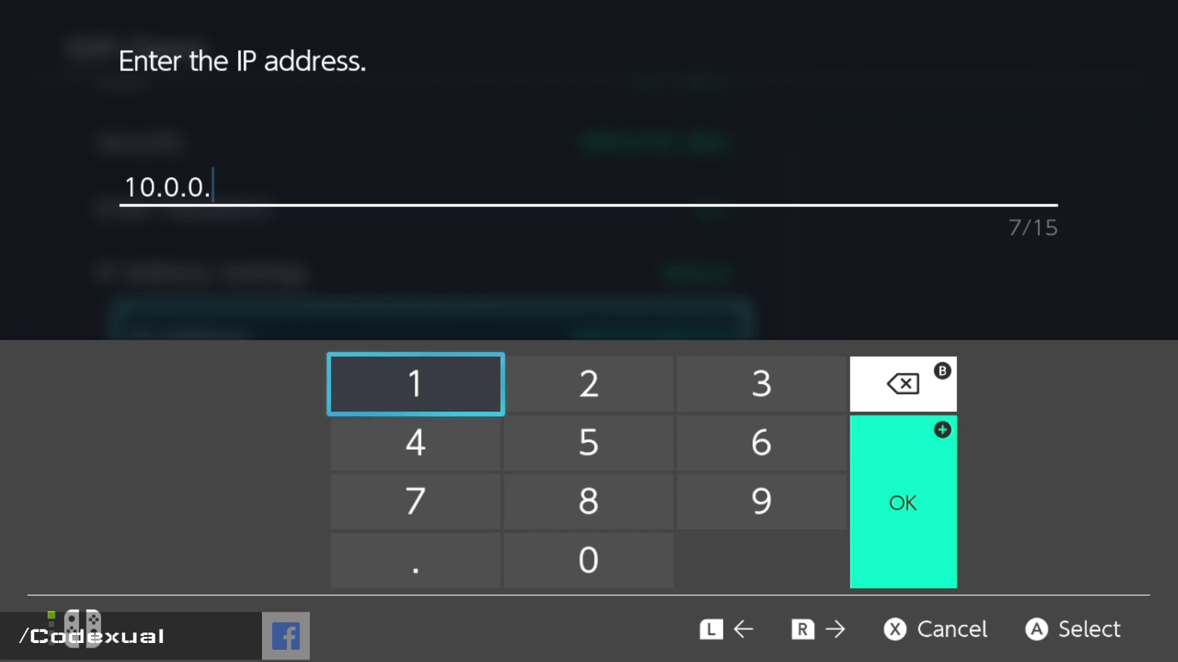
key("Right")
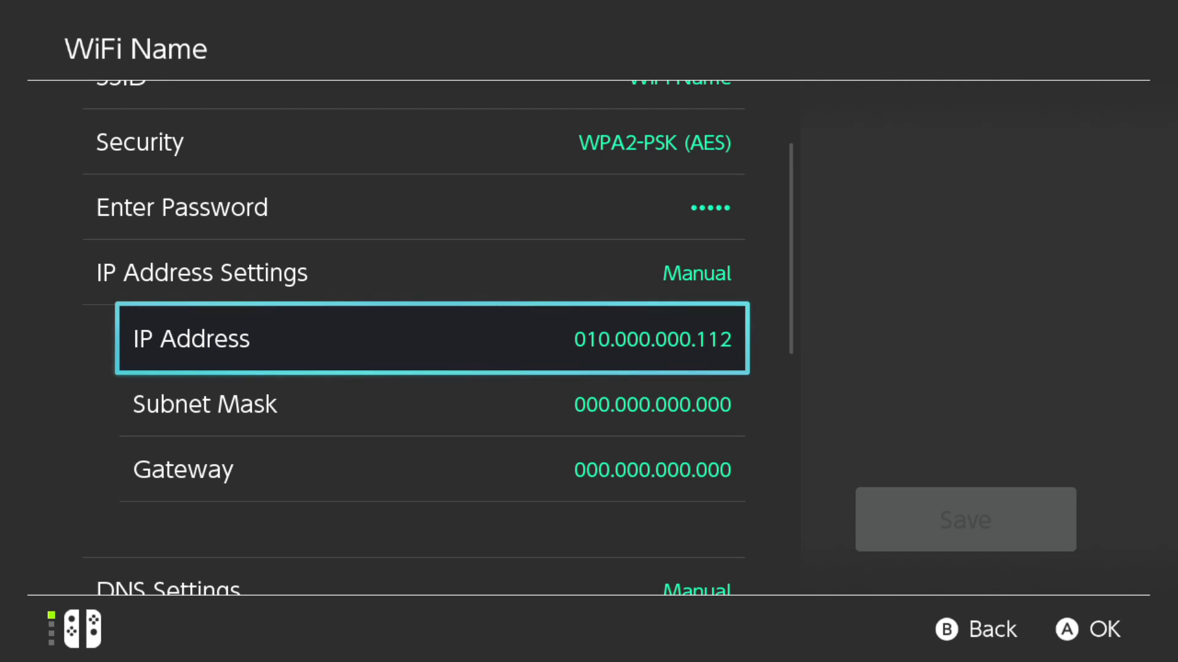
Open the Subnet Mask entry and clear its existing digits completely
key("Down")
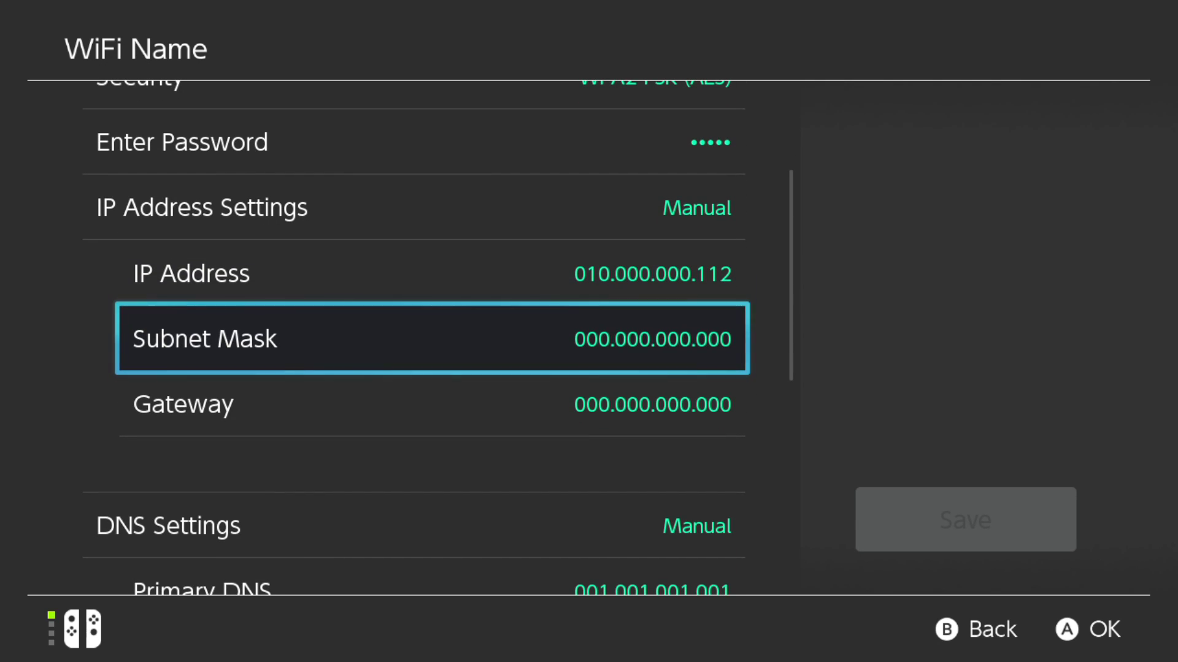
key("Return")
key("Right")
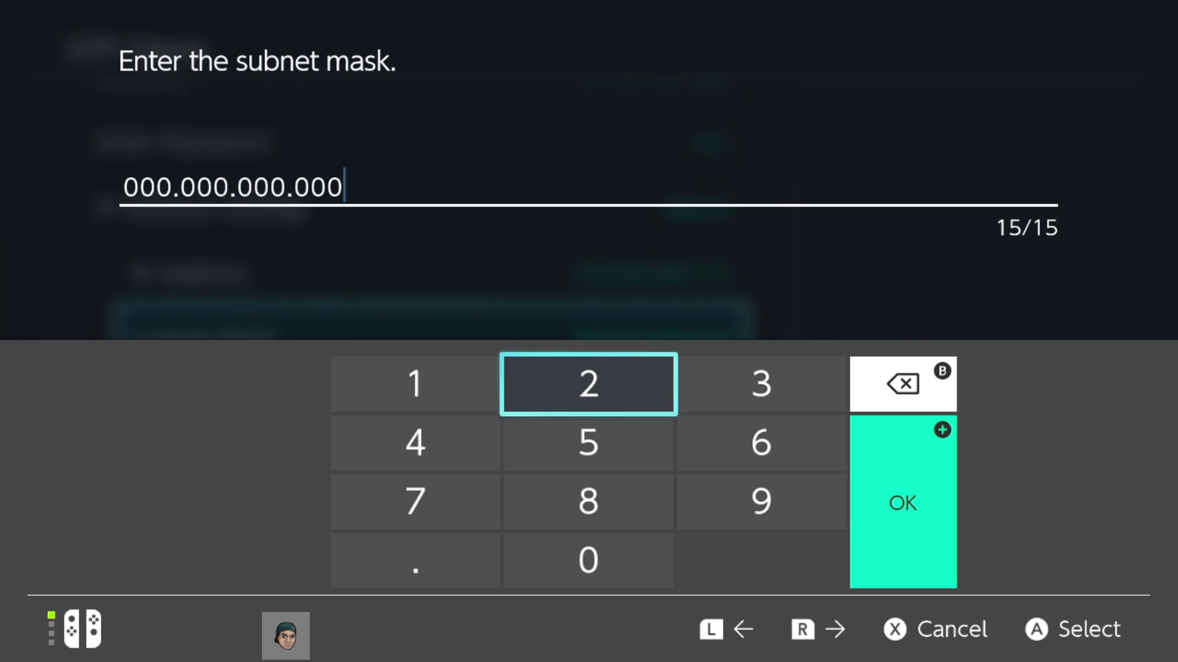
key("Down")
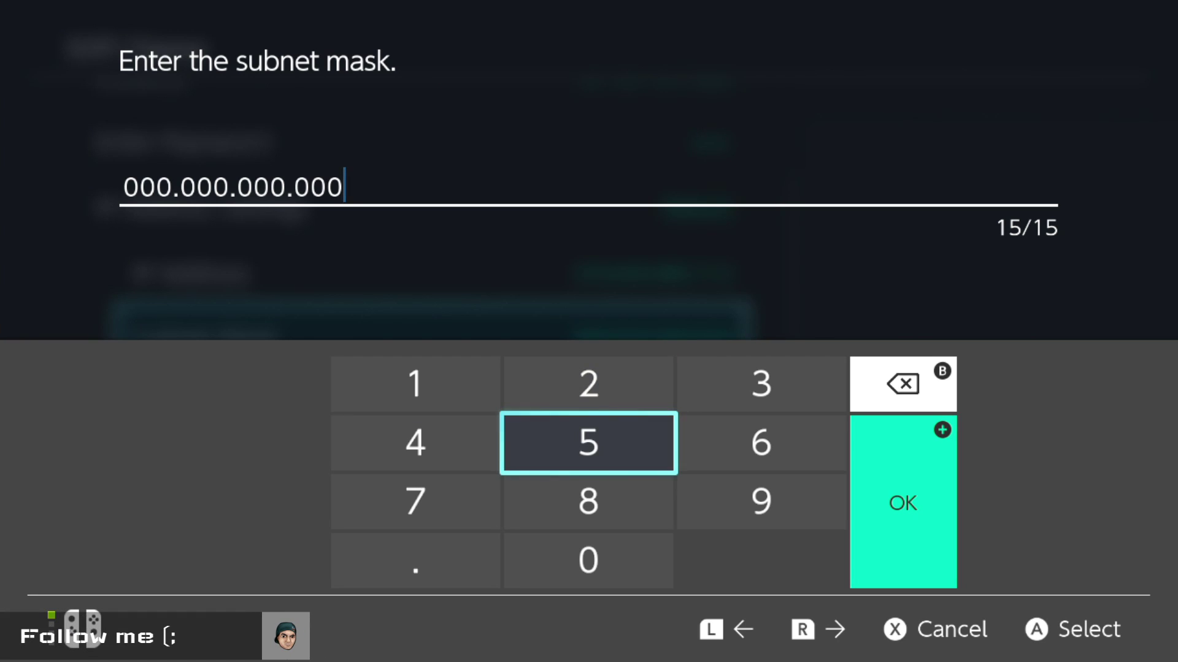
key("Up")
key("BackSpace")
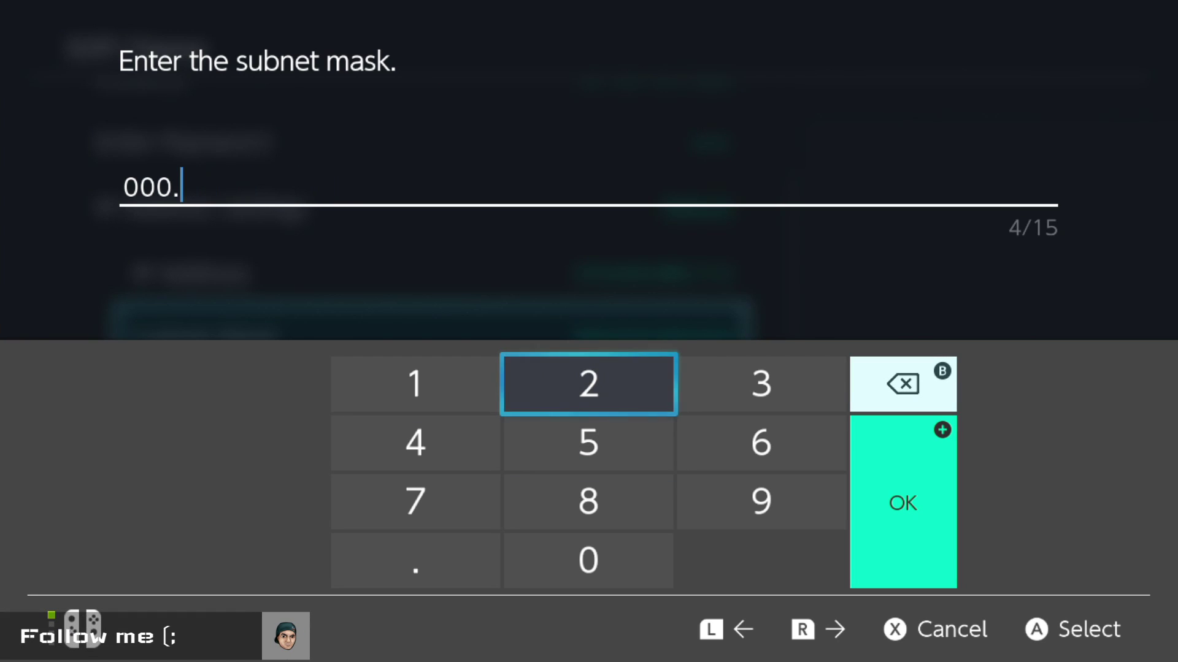
key("BackSpace")
key("BackSpace")
key("BackSpace")
key("BackSpace")
Enter 255 followed by a period as the first part of the subnet mask
type("2")
key("Down")
type("55")
key("Up")
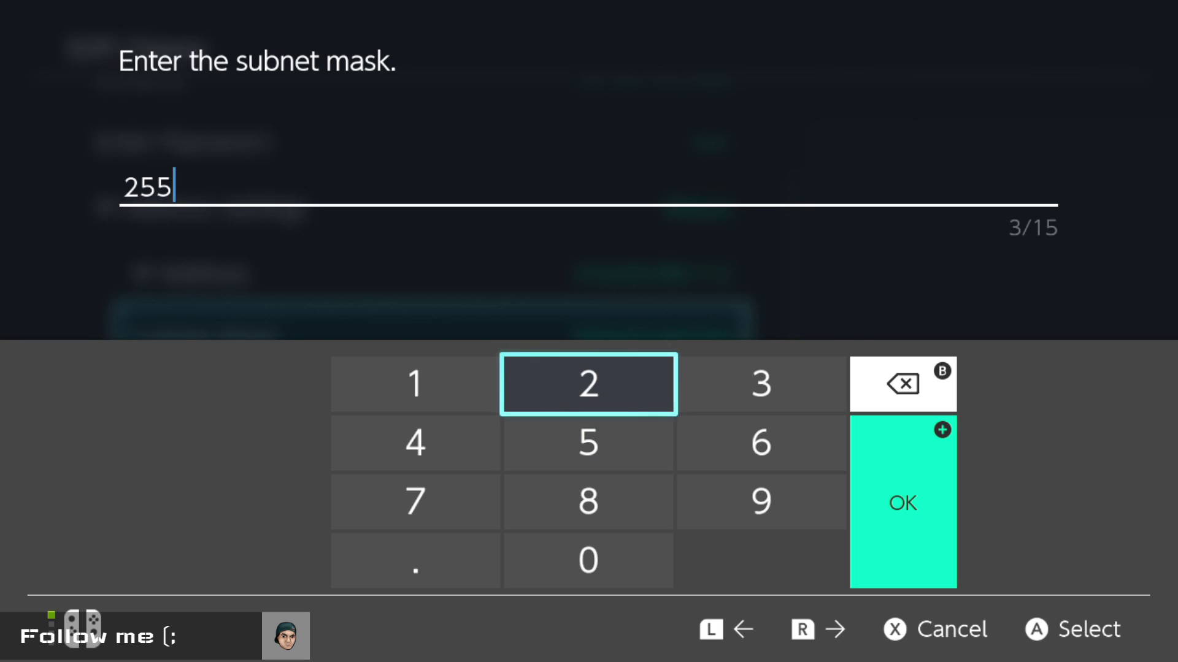
key("Down")
key("Down")
key("Left")
key("Right")
key("Right")
key("Right")
key("Left")
key("Left")
key("Left")
key("Down")
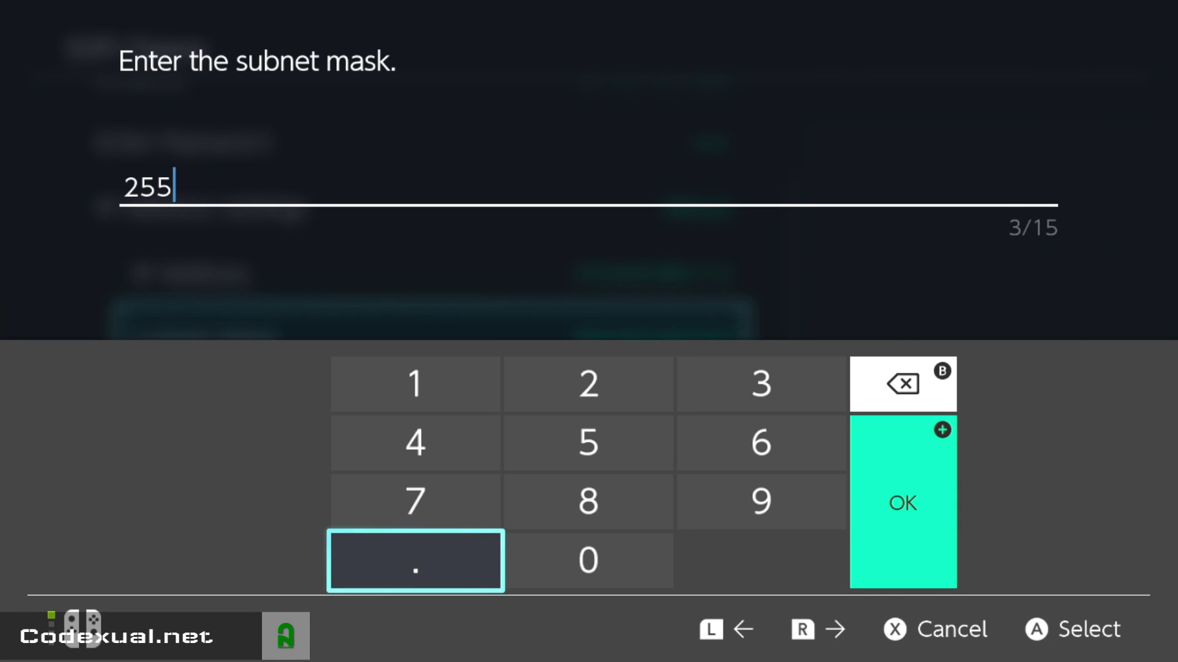
type(".")
Add 255 and a period as the second part of the subnet mask
key("Up")
key("Up")
key("Right")
type("2")
key("Down")
type("5")
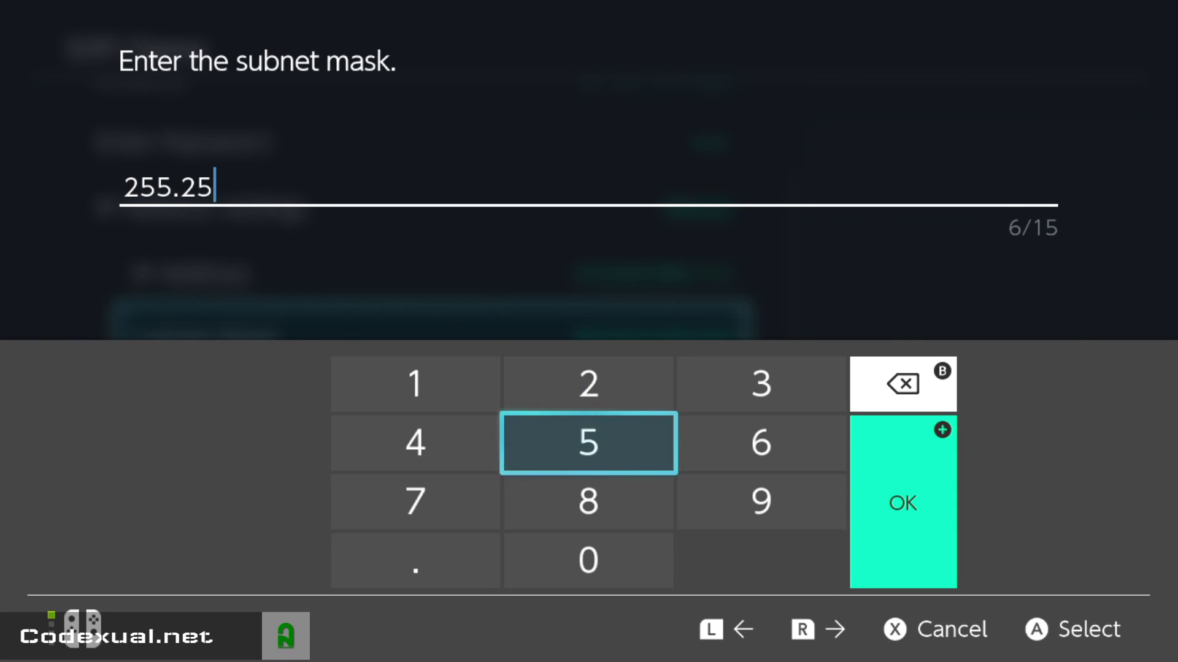
type("5")
key("Down")
key("Down")
key("Left")
type(".")
Complete the subnet mask as 255.255.255.0 and accept it
key("Up")
key("Up")
key("Right")
key("Up")
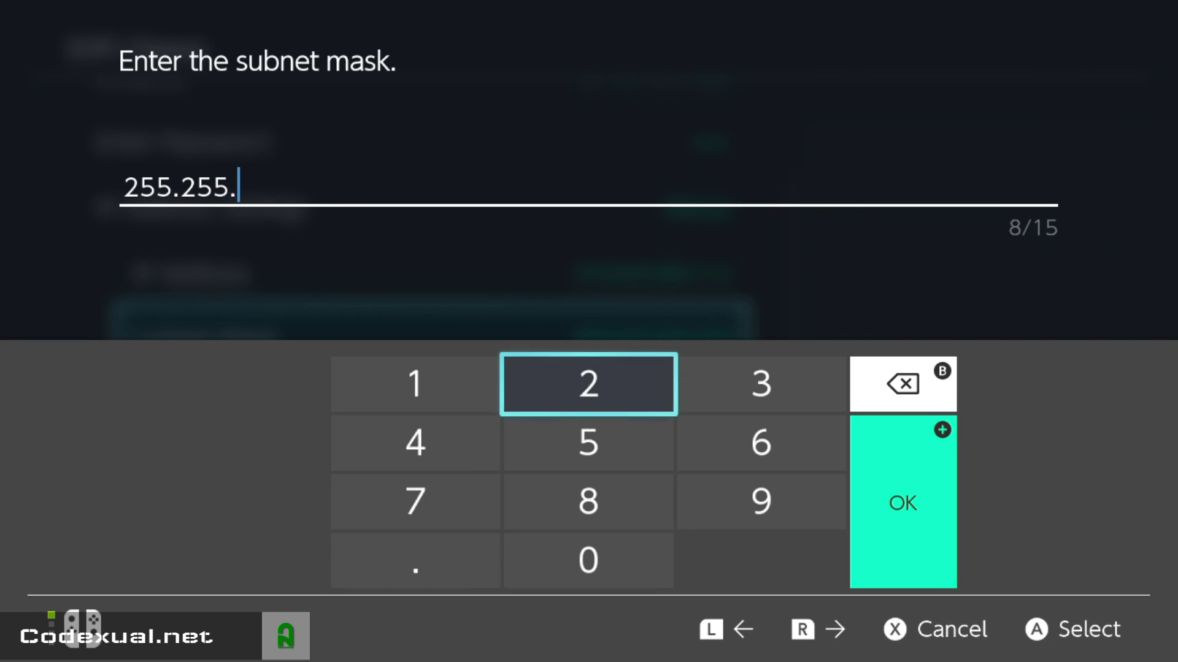
type("2")
key("Down")
type("55")
key("Down")
key("Down")
key("Left")
type(".")
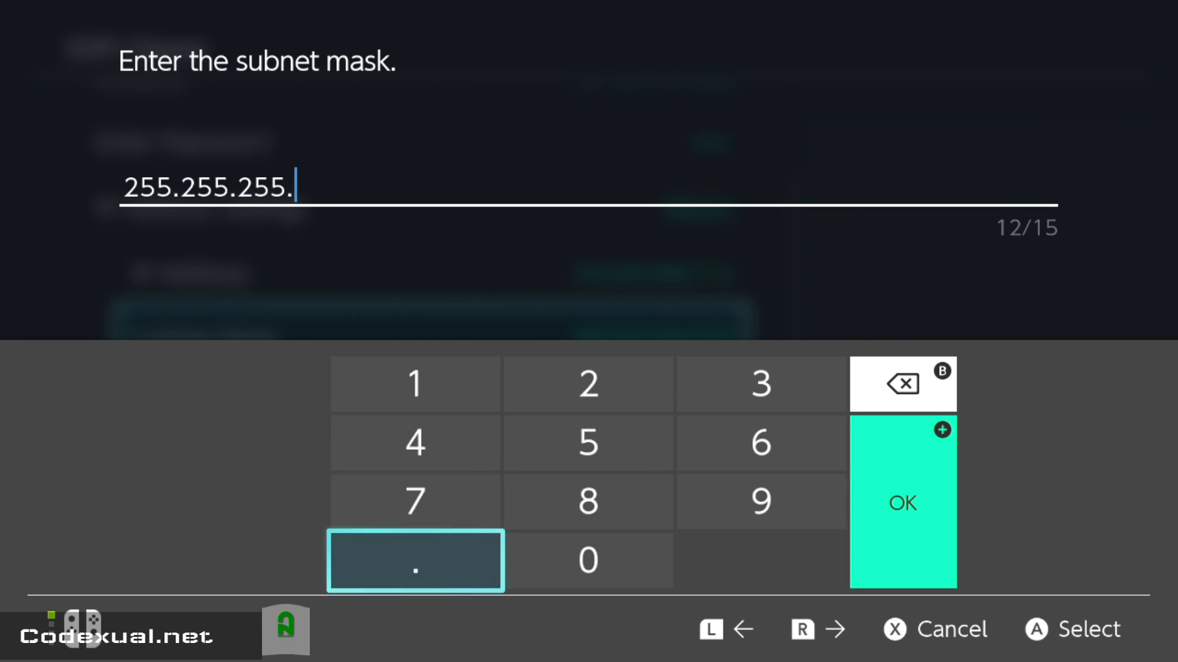
key("Right")
type("0")
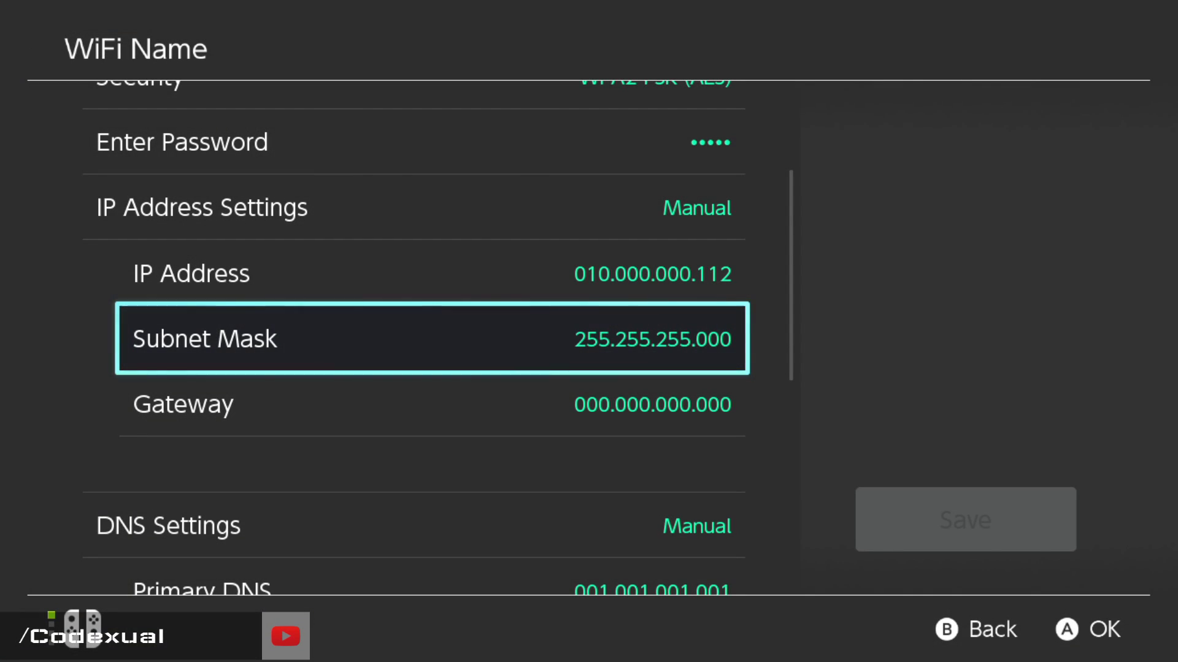
Open the Gateway entry and clear its existing digits completely
key("Down")
key("Return")
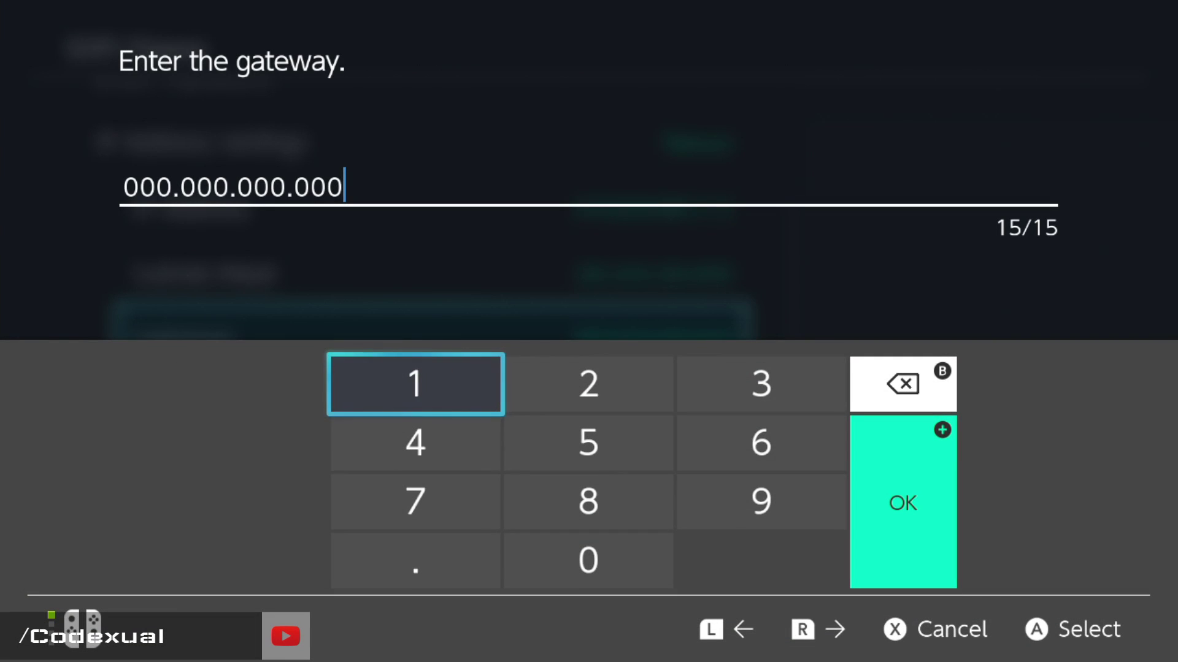
key("BackSpace")
key("BackSpace")
key("BackSpace")
key("BackSpace")
key("BackSpace")
key("BackSpace")
key("BackSpace")
key("BackSpace")
key("BackSpace")
key("BackSpace")
key("BackSpace")
key("BackSpace")
key("BackSpace")
key("BackSpace")
key("BackSpace")
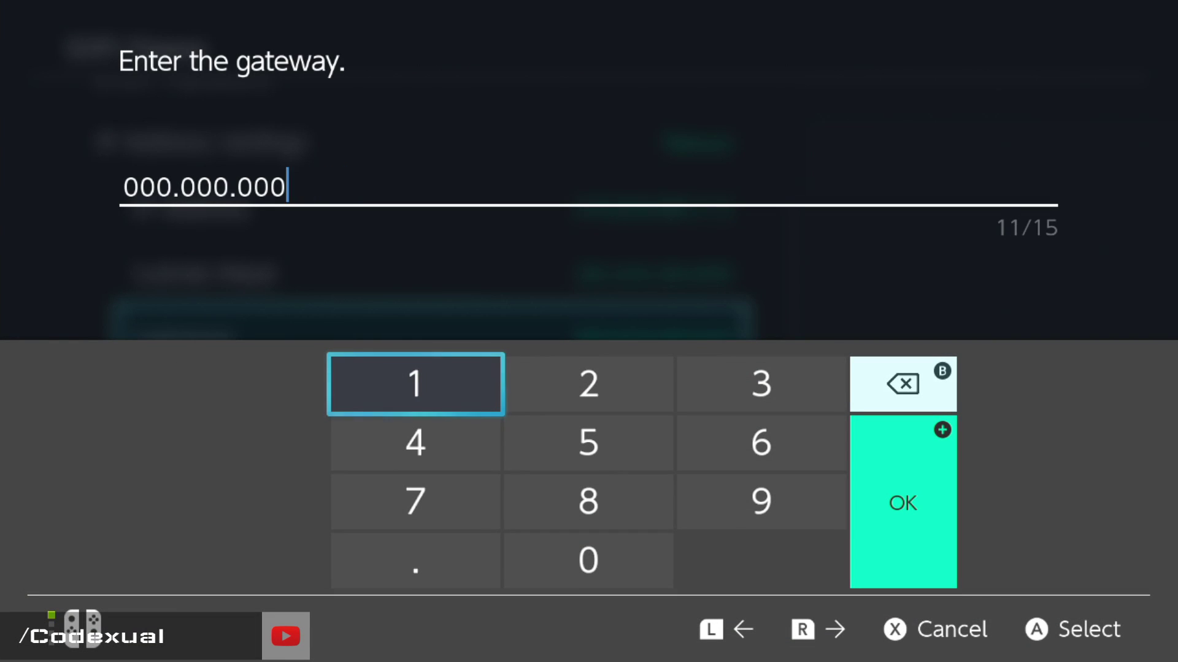
Enter 10 followed by a period as the first part of the gateway
type("1")
key("Down")
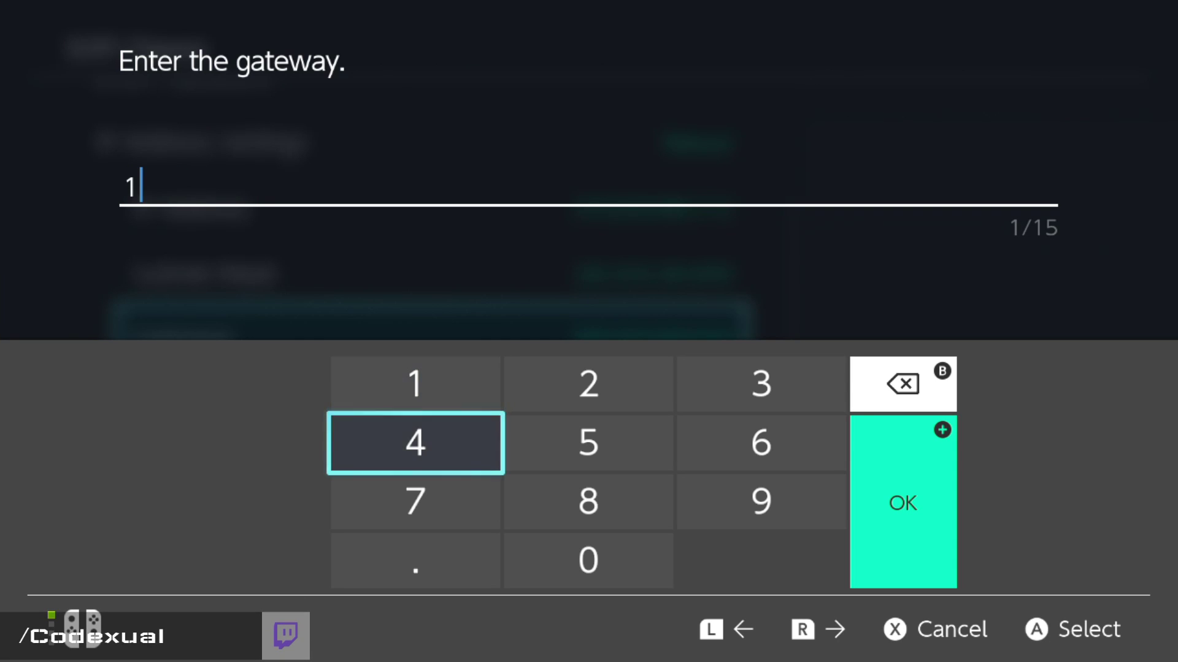
key("Down")
key("Down")
key("Right")
type("0")
key("Left")
type(".")
Add 0.0 as the second and third parts of the gateway
key("Right")
type("0")
key("Left")
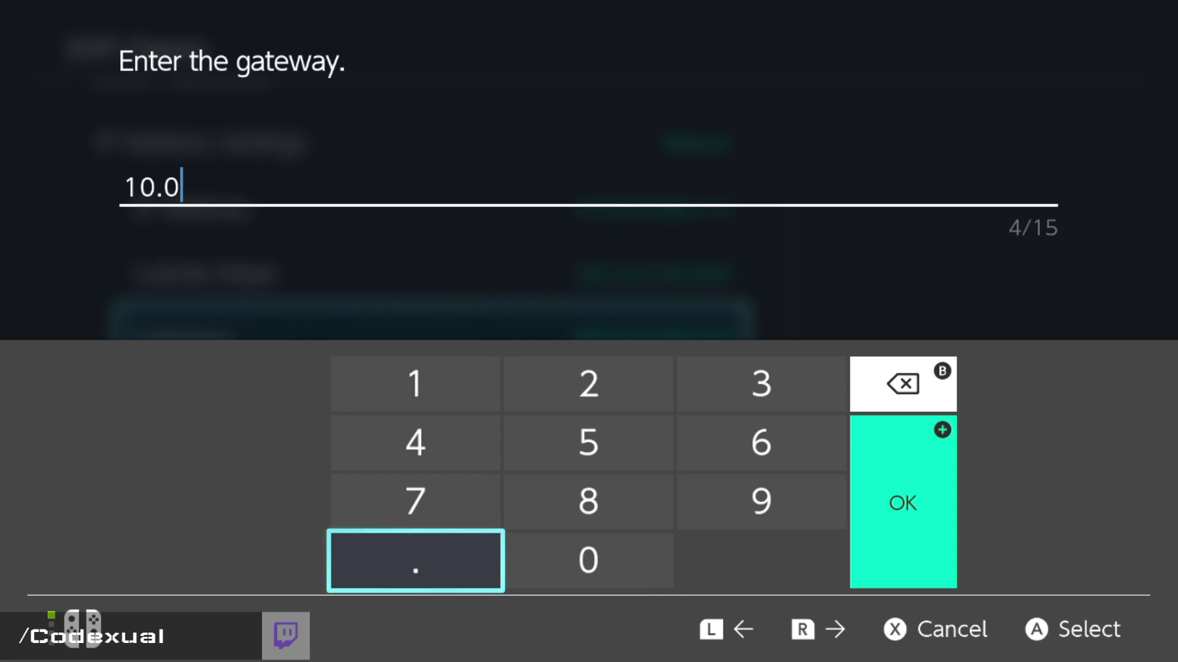
type(".")
key("Right")
type("0")
key("Up")
key("Up")
key("Left")
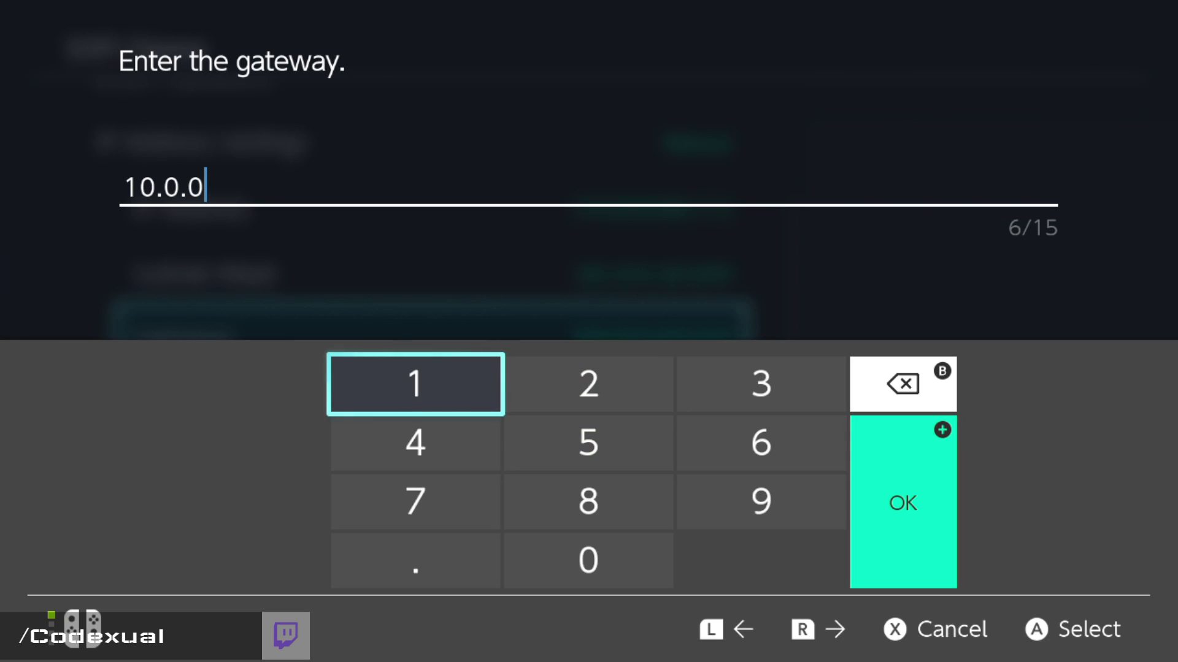
type("1")
key("Down")
key("BackSpace")
Complete the gateway as 10.0.0.1 and accept it
key("Down")
key("Down")
type(".")
key("Up")
key("Up")
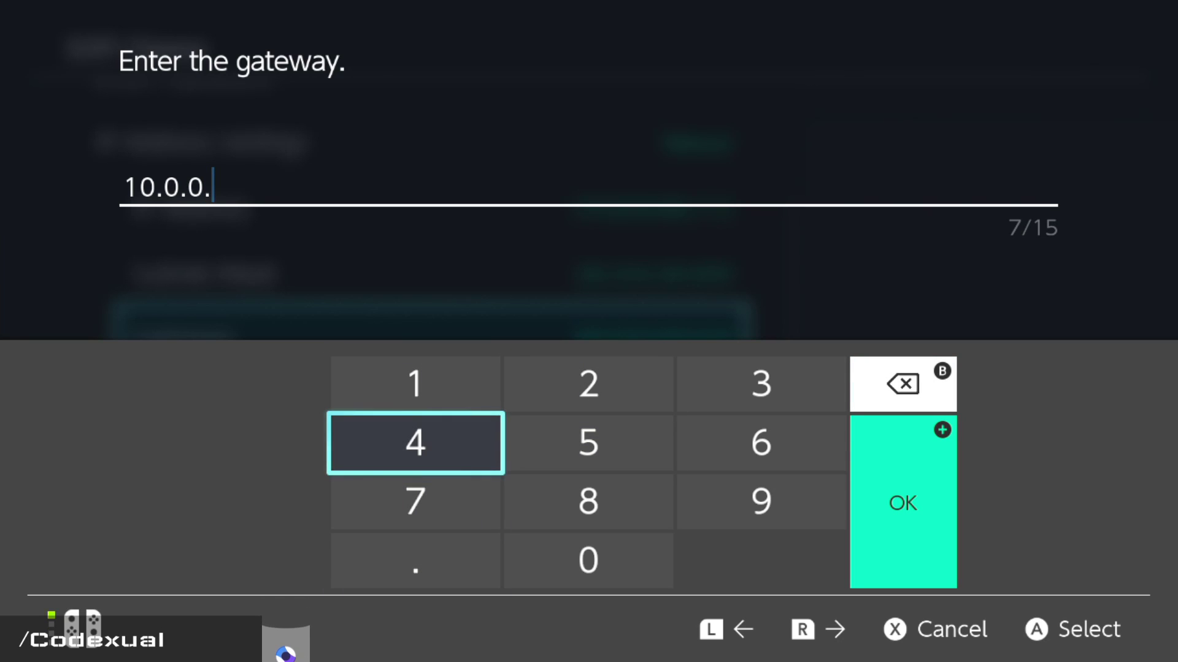
key("Up")
type("1")
key("Return")
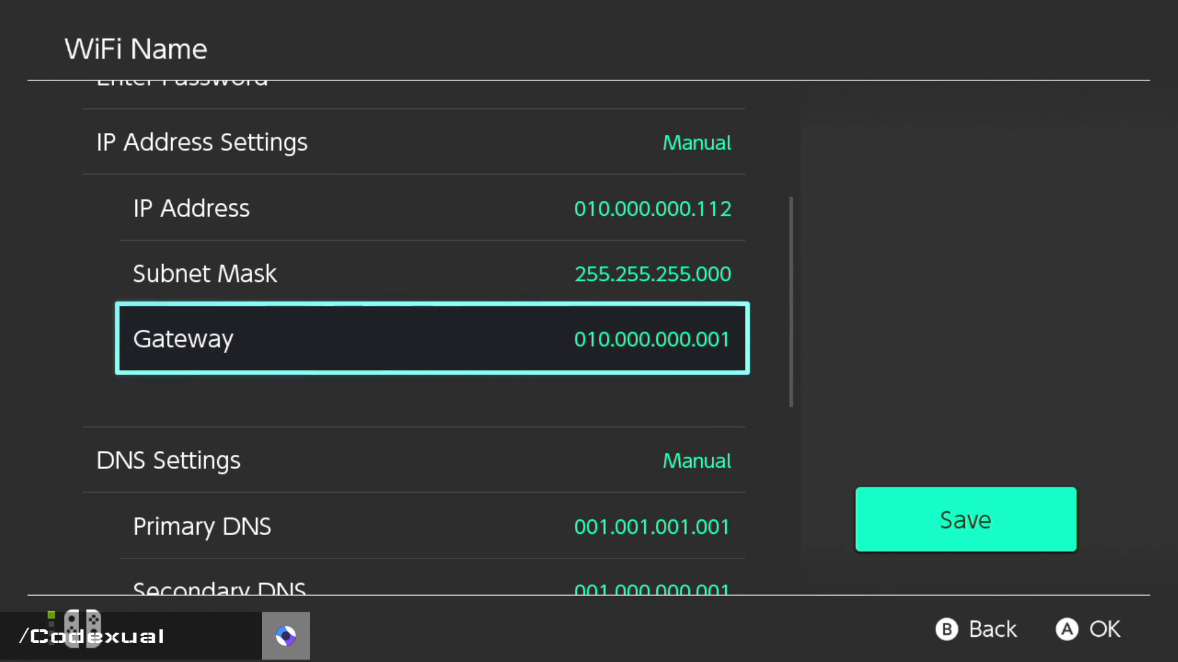
Save the WiFi Name network's manual IP configuration and dismiss the confirmation
key("Right")
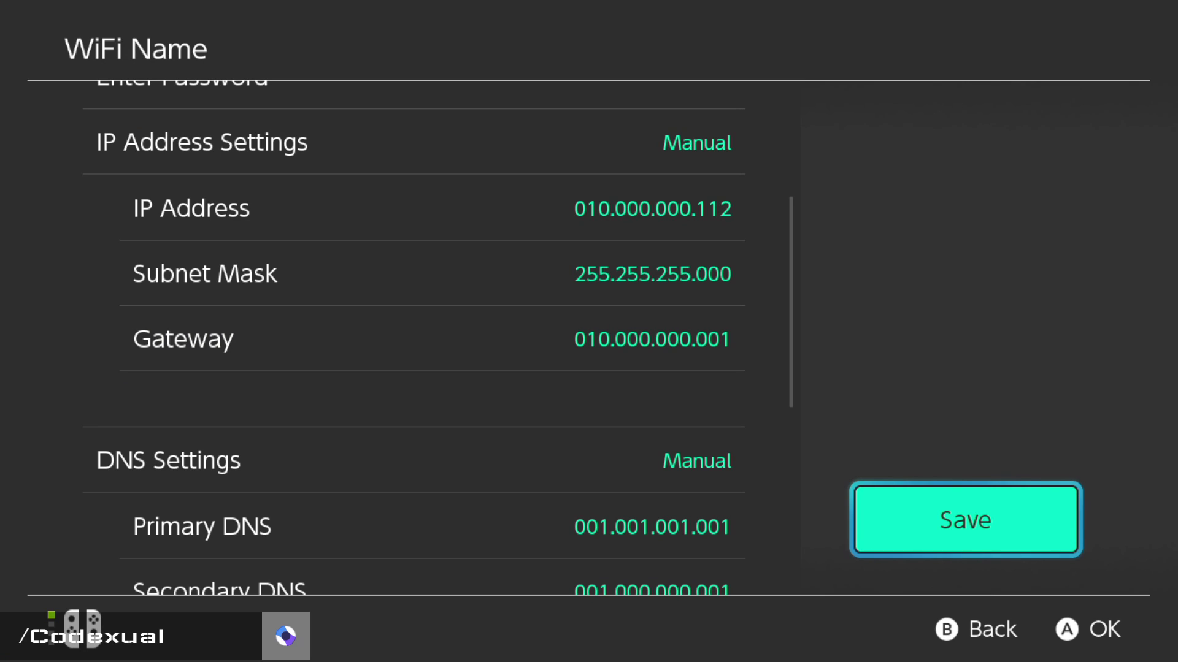
key("Return")
key("Return")
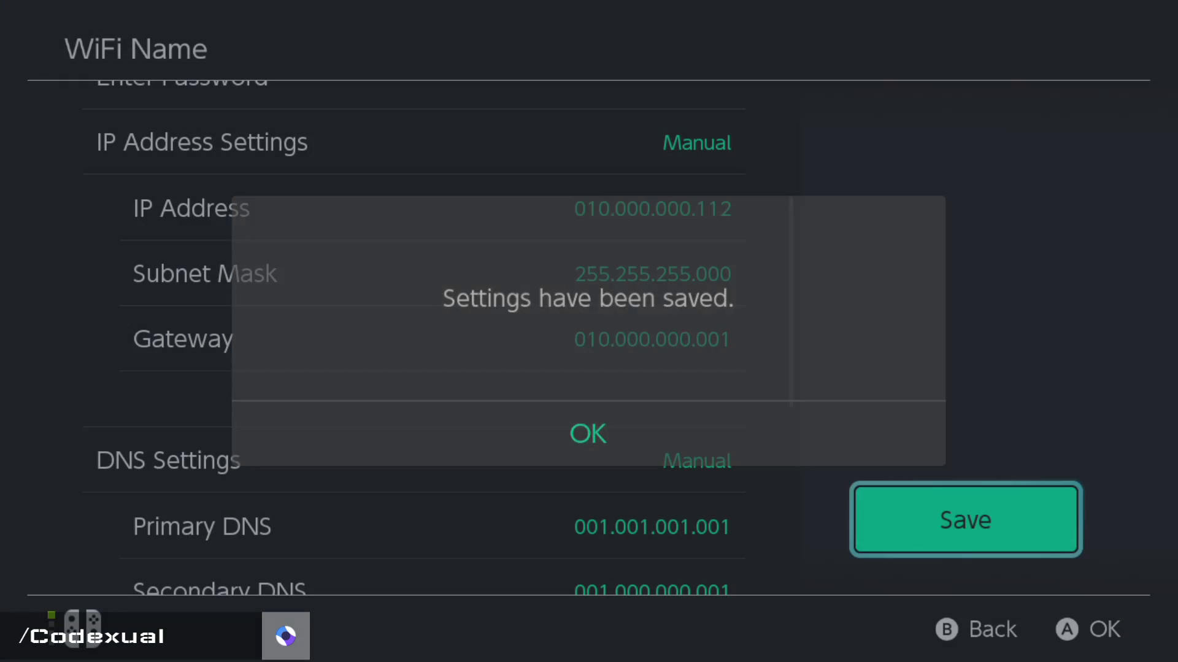
key("Return")
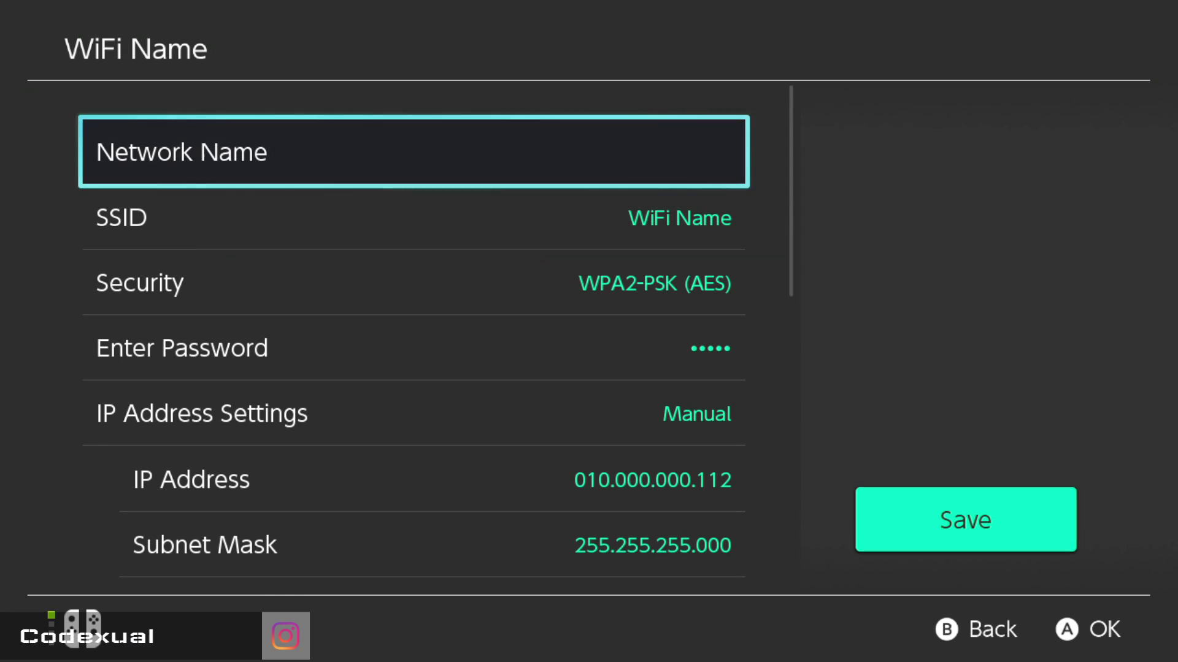
Look over the WiFi Name network's saved settings and return to the Internet section of System Settings
key("Down")
key("Down")
key("Down")
key("Down")
key("Down")
key("Up")
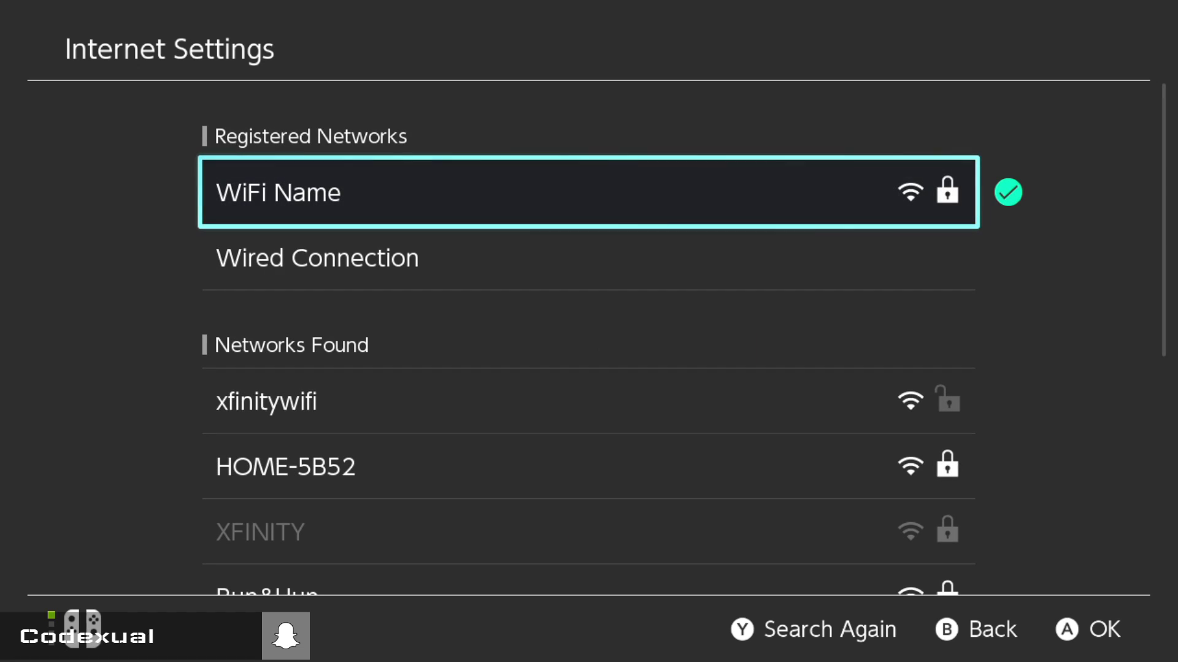
key("Escape")
key("Escape")
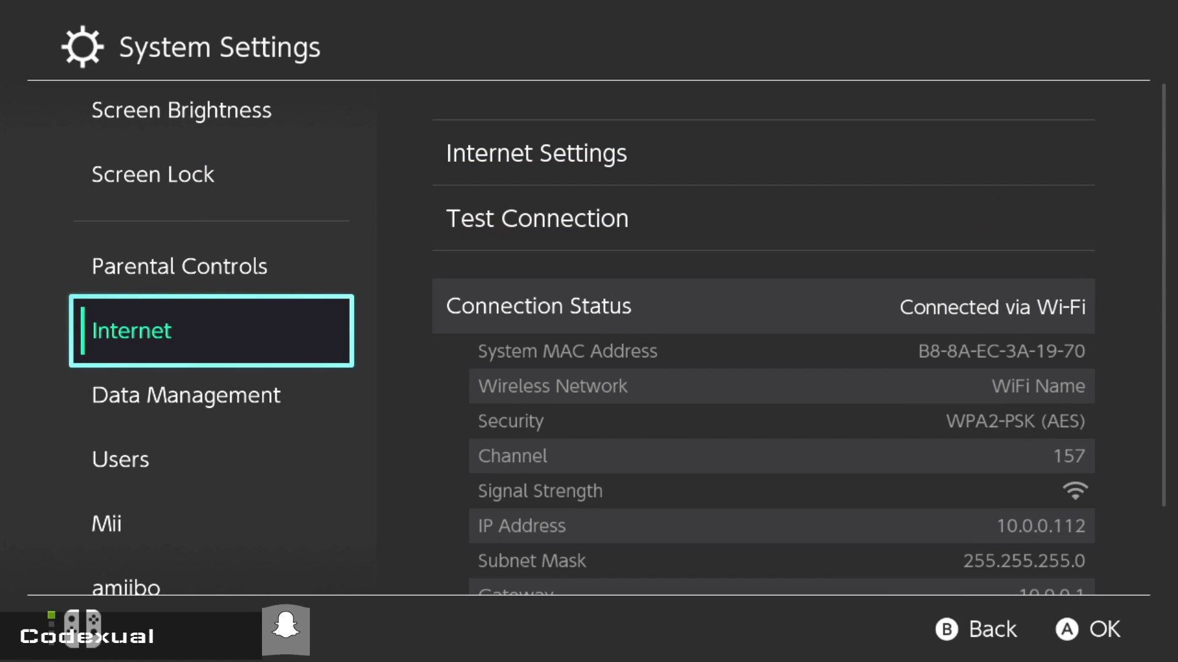
key("Down")
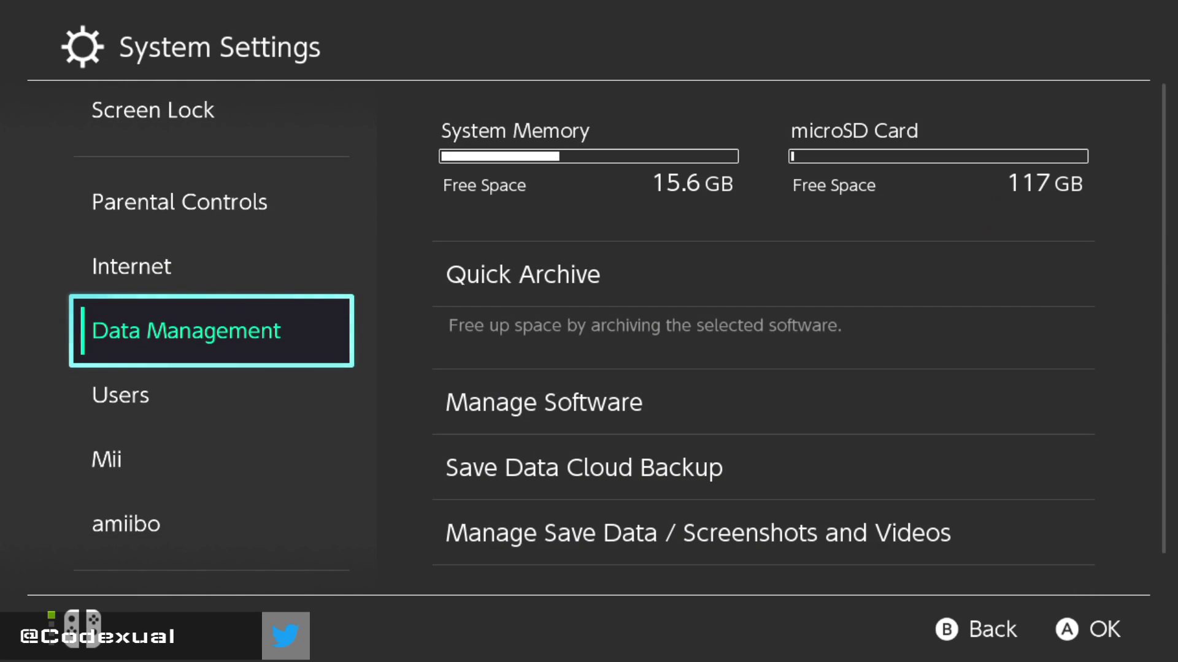
key("Up")
key("Down")
key("Down")
key("Down")
key("Up")
key("Up")
key("Up")
Examine the Internet connection status details from System MAC Address to Secondary DNS
key("Right")
key("Down")
key("Down")
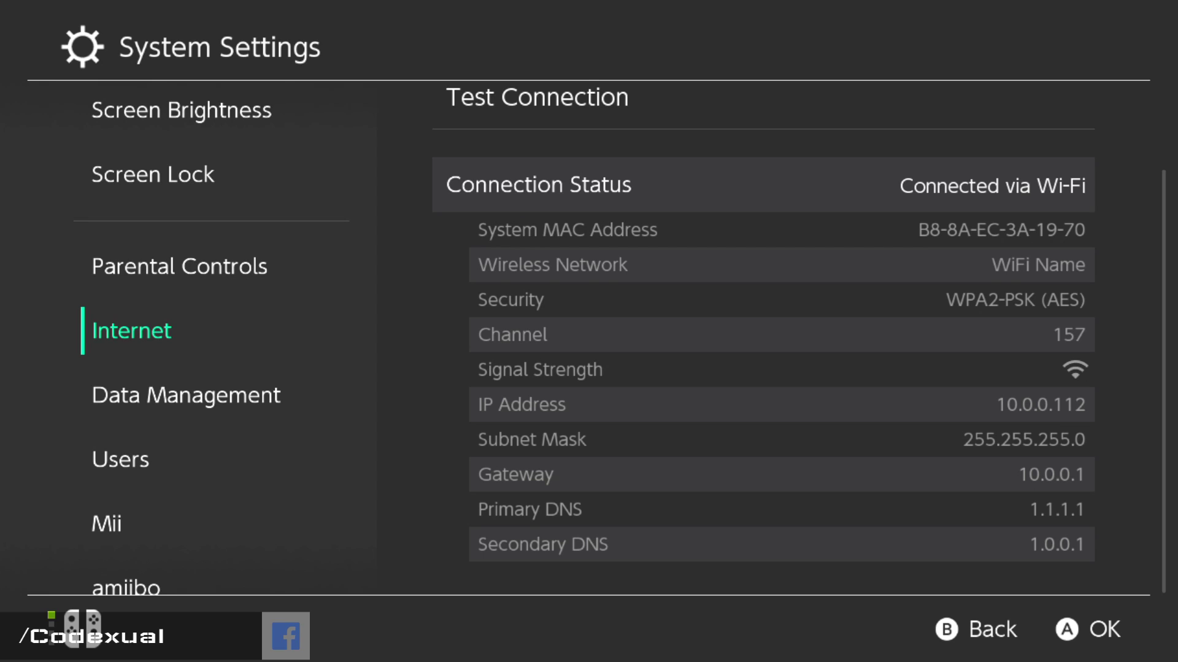
Leave System Settings for the Home screen and highlight Fortnite
key("Left")
key("Escape")
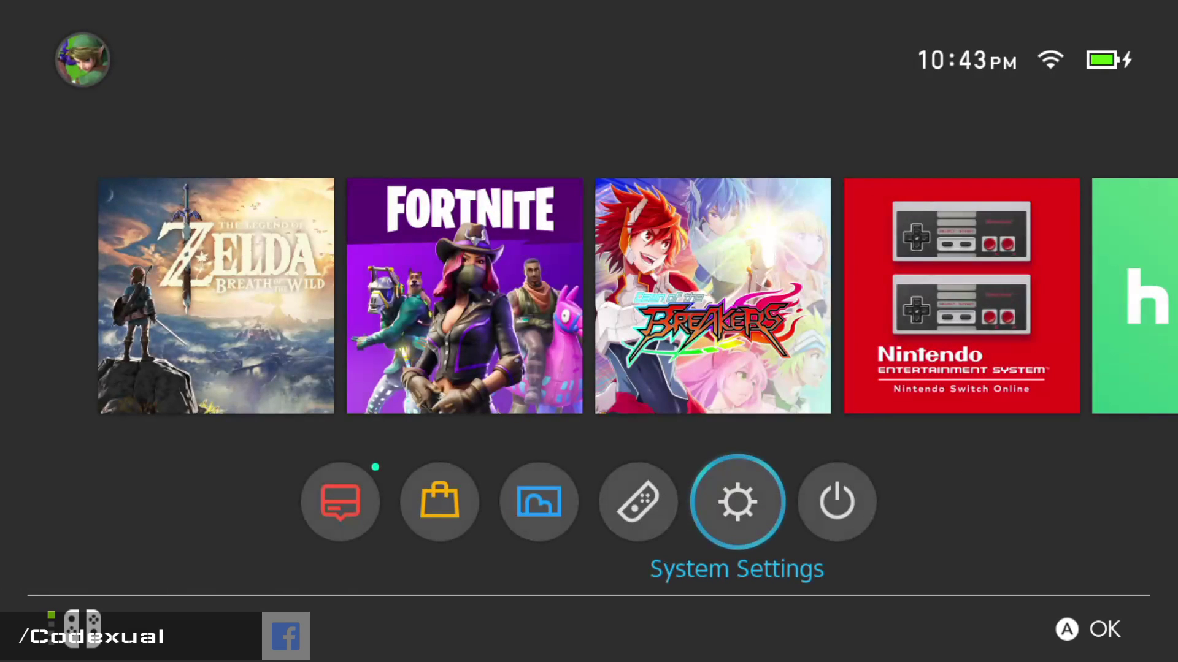
key("Up")
key("Left")
key("Left")
key("Right")
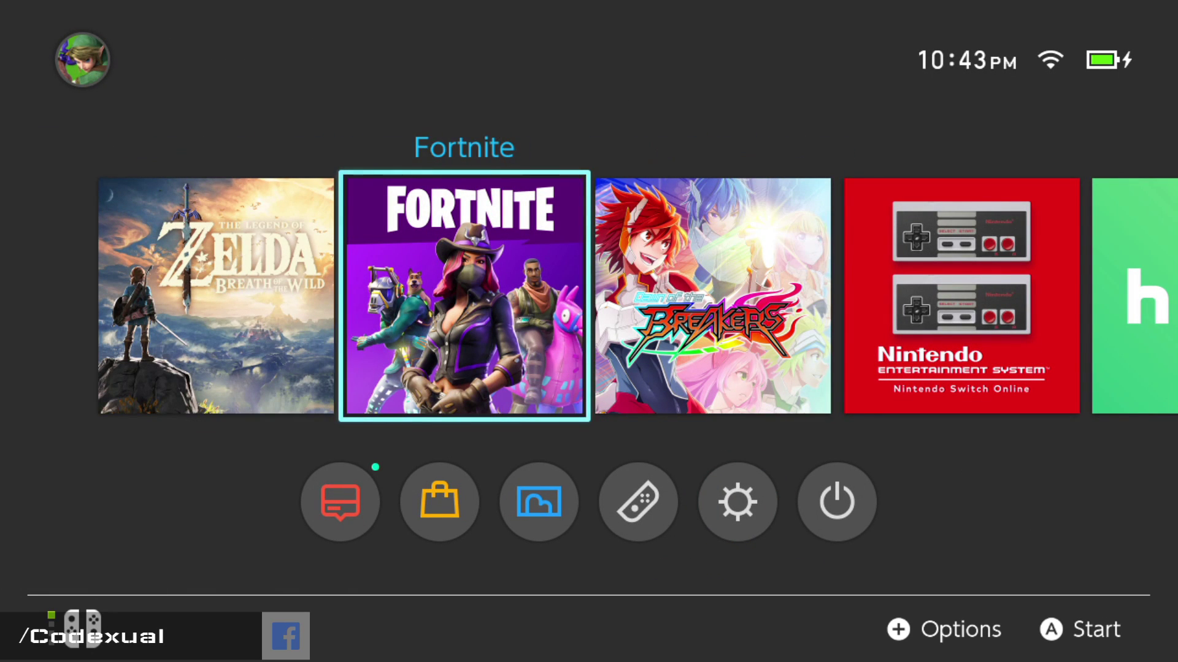
key("Right")
key("Right")
key("Left")
key("Left")
key("Left")
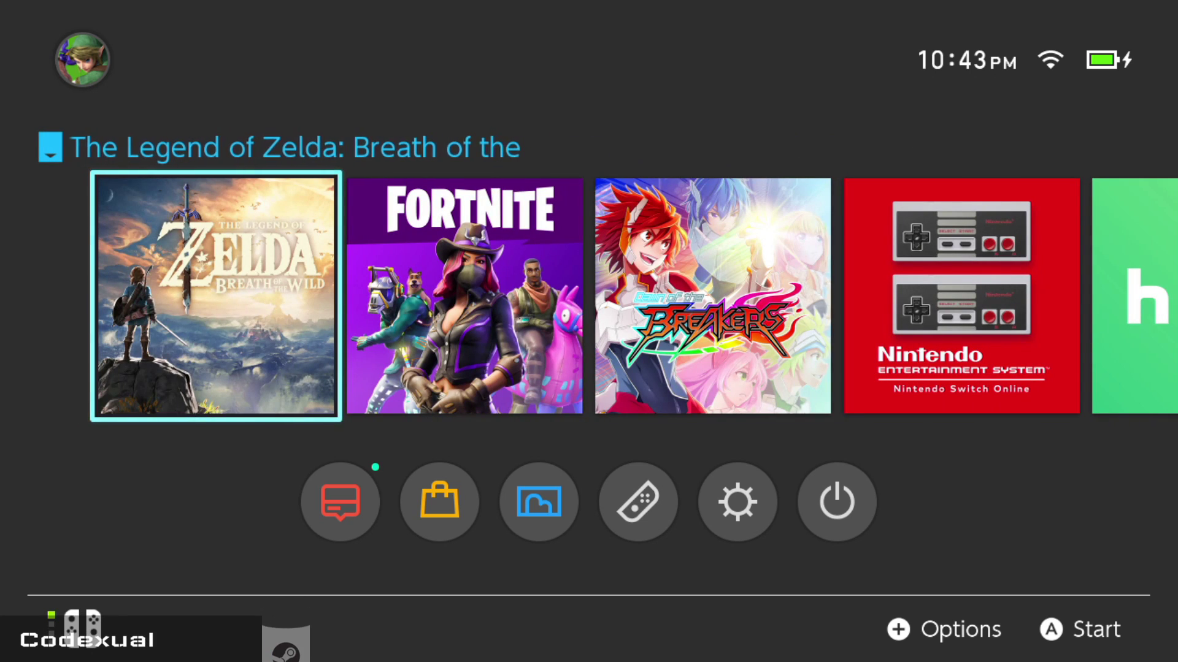